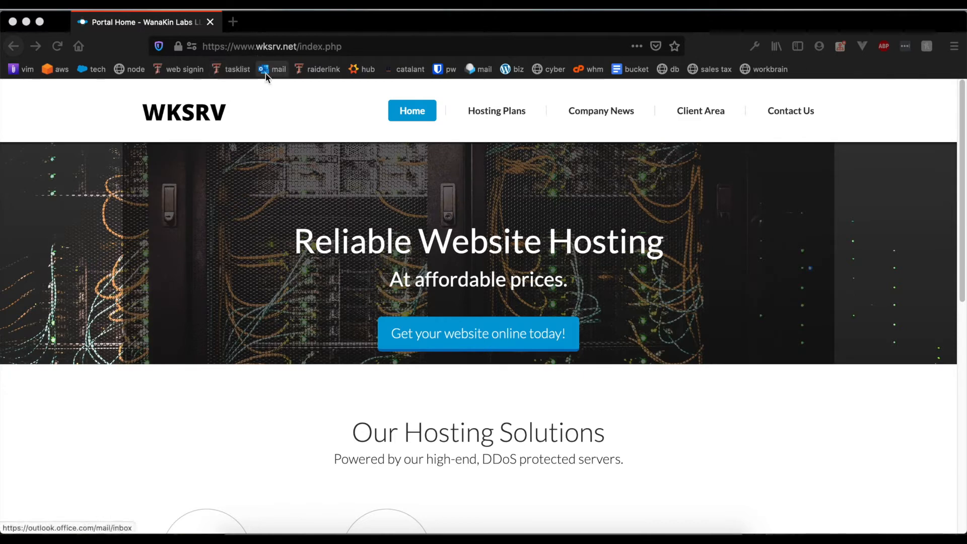
Scroll the WKSRV home page and open View Plans under Shared Hosting.
scroll(287, 155, down, 10)
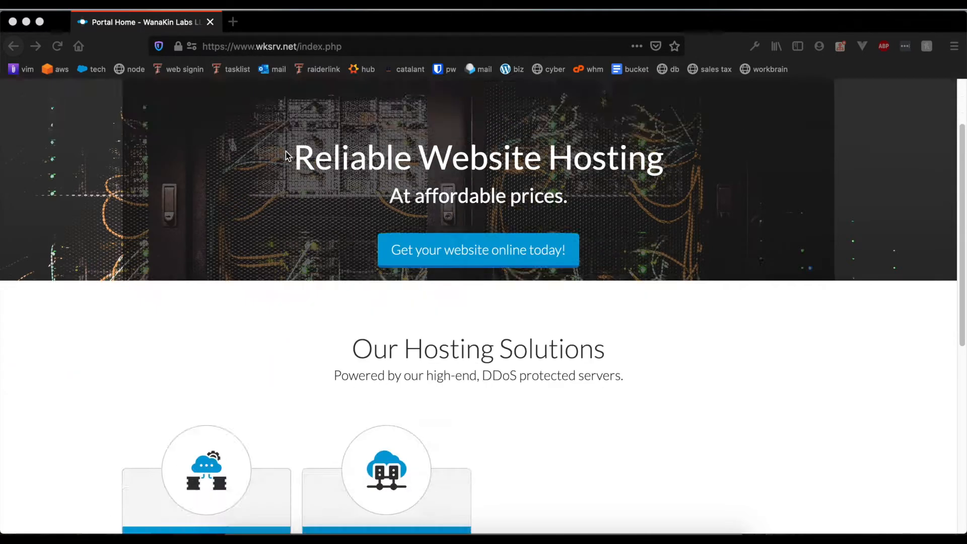
scroll(288, 156, up, 8)
scroll(288, 155, down, 3)
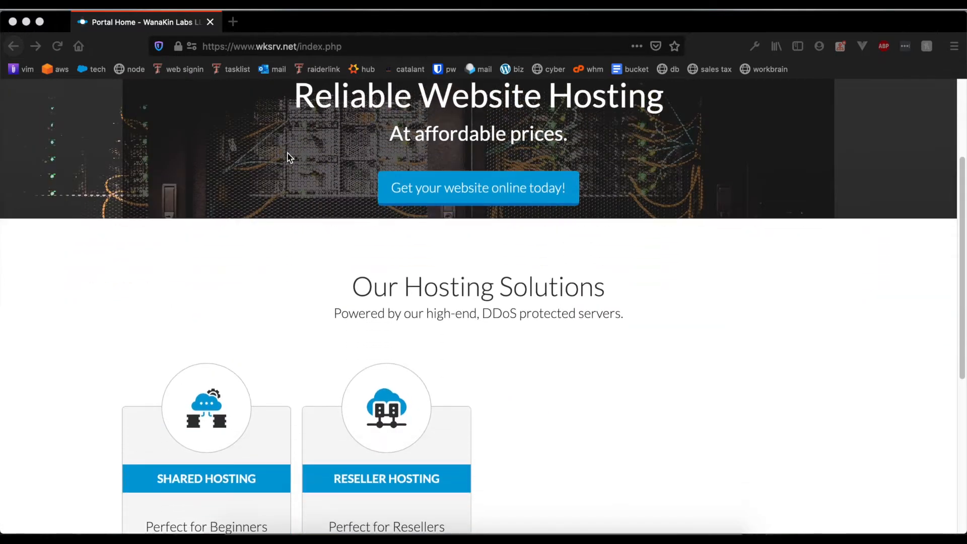
click(569, 282)
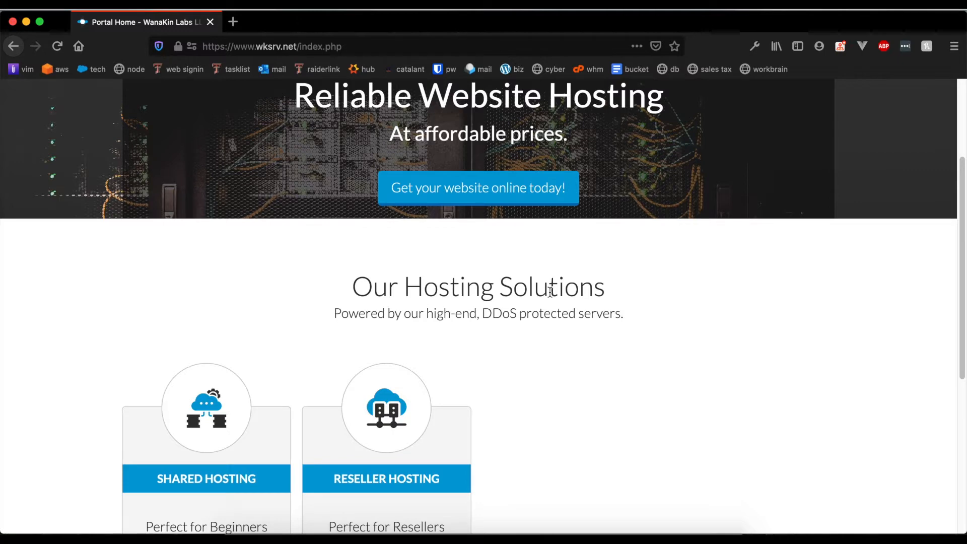
scroll(529, 288, down, 5)
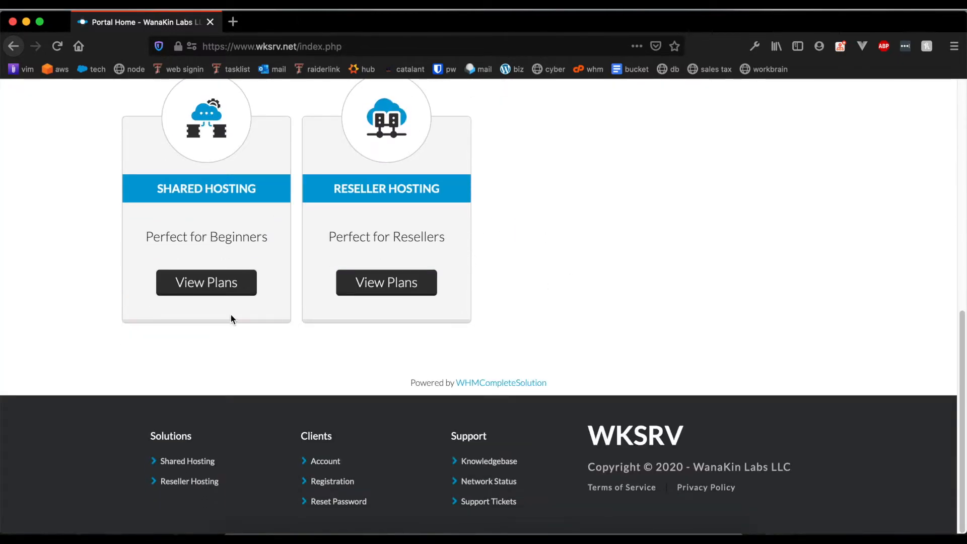
click(199, 292)
scroll(389, 380, down, 7)
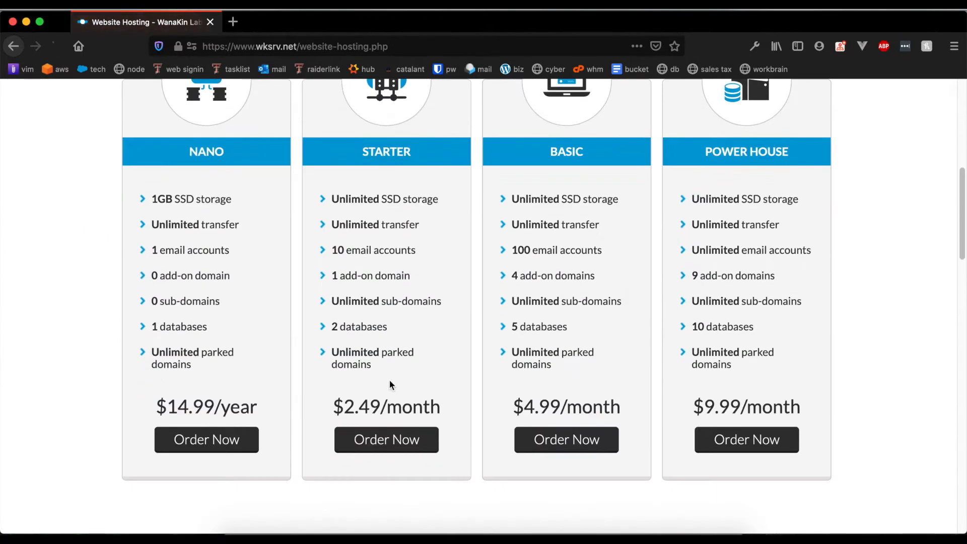
drag(342, 419, 506, 421)
click(438, 395)
triple_click(181, 407)
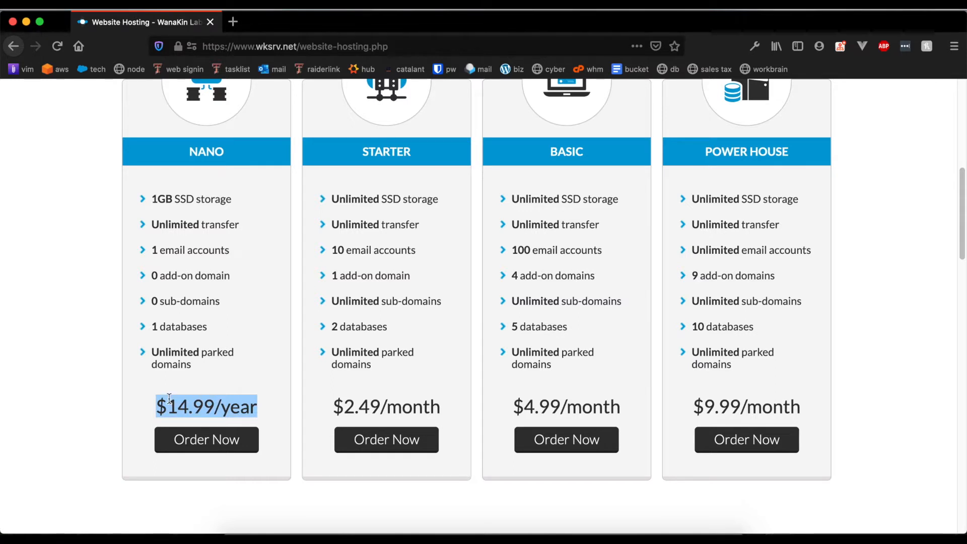
click(378, 385)
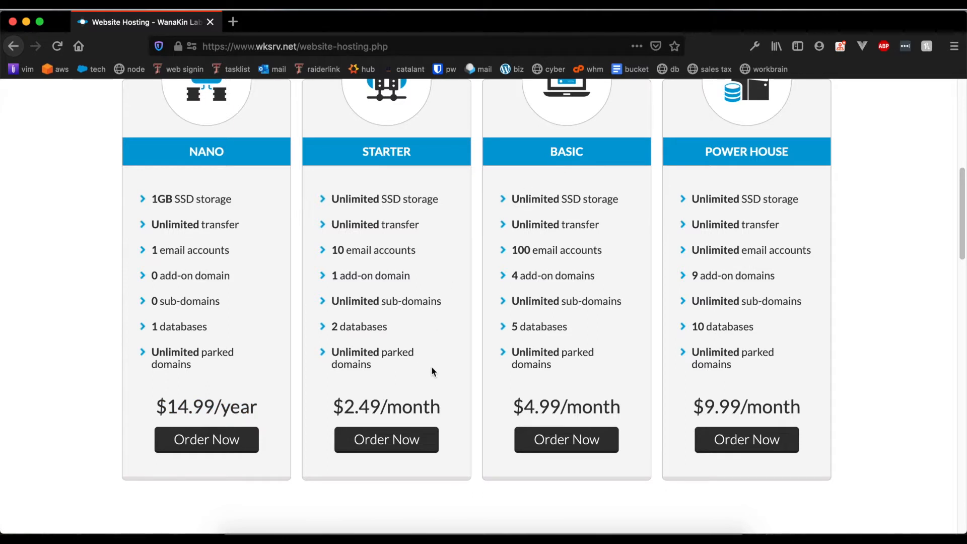
drag(326, 409, 443, 403)
click(429, 411)
triple_click(379, 413)
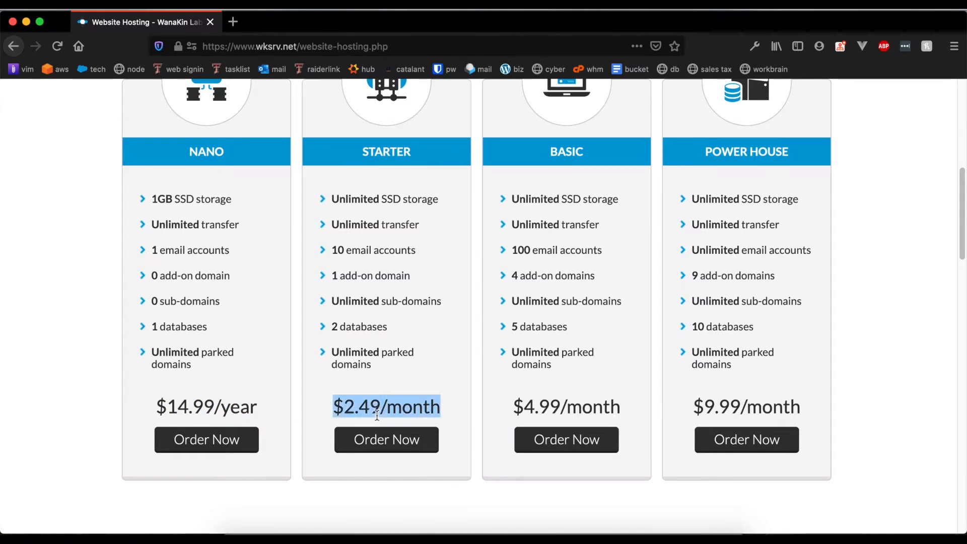
click(380, 413)
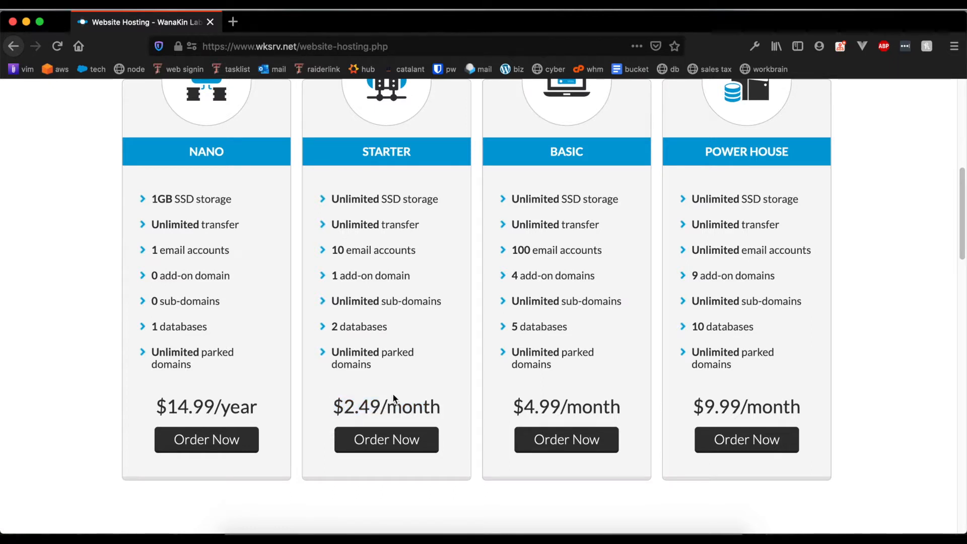
scroll(395, 397, up, 5)
scroll(401, 423, down, 10)
scroll(401, 411, up, 10)
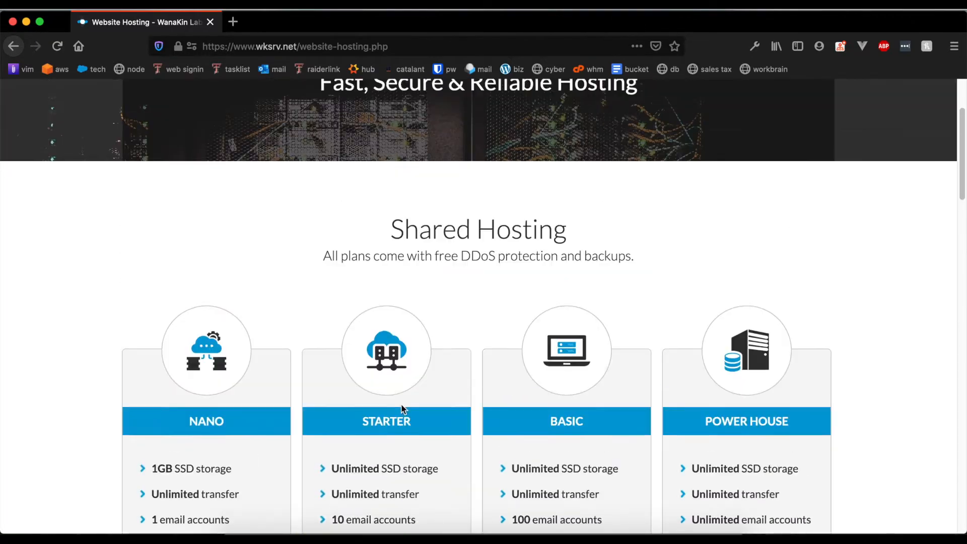
scroll(401, 403, down, 4)
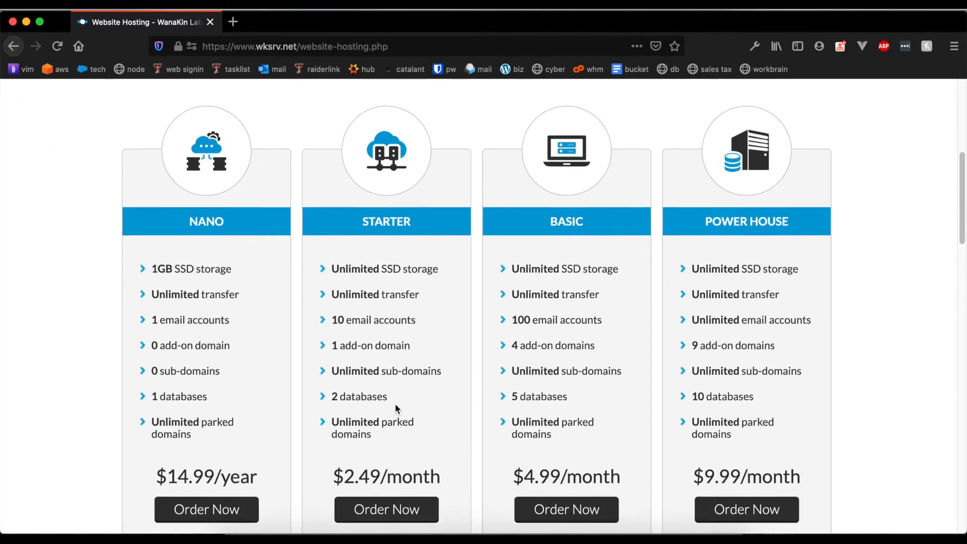
scroll(395, 403, up, 3)
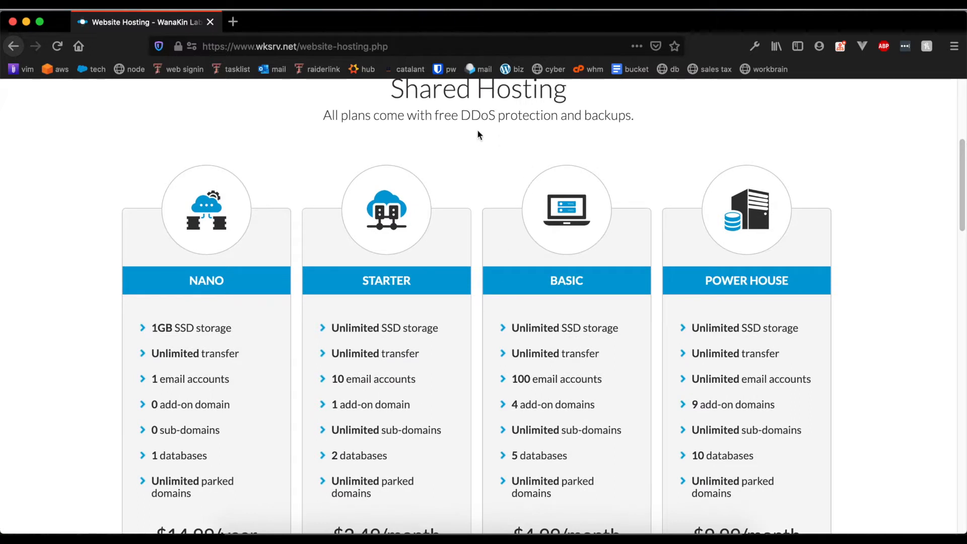
Highlight the free DDoS protection and backups line, then open the footer's Knowledgebase link.
triple_click(516, 116)
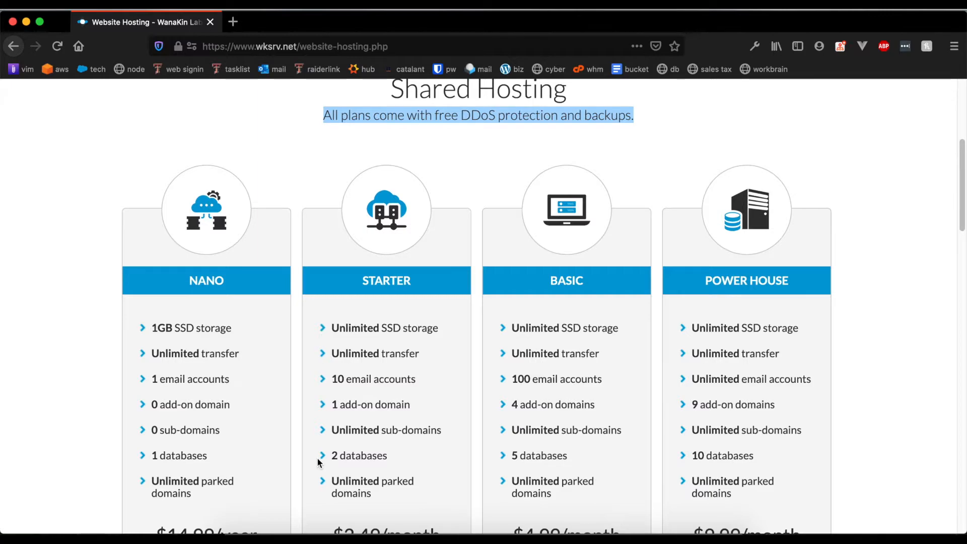
scroll(319, 462, up, 5)
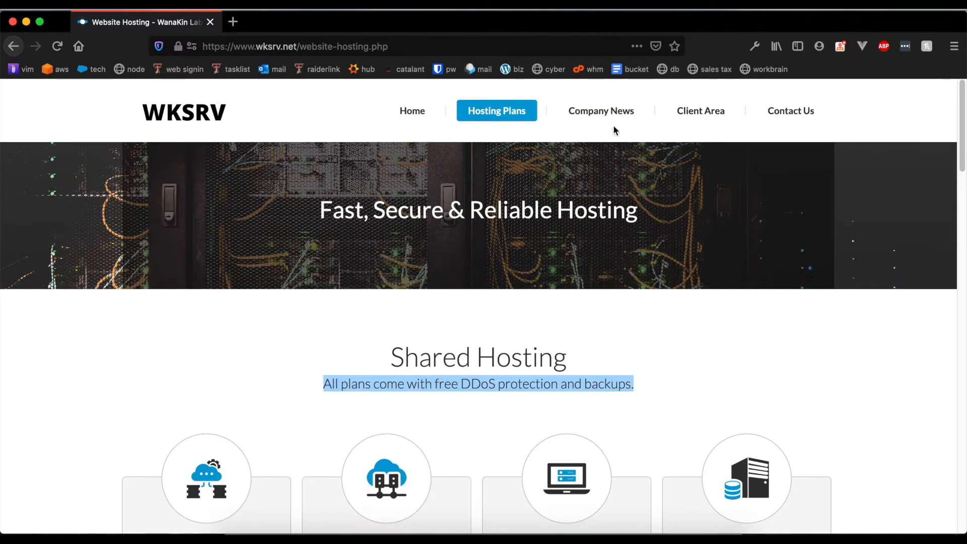
scroll(620, 376, down, 20)
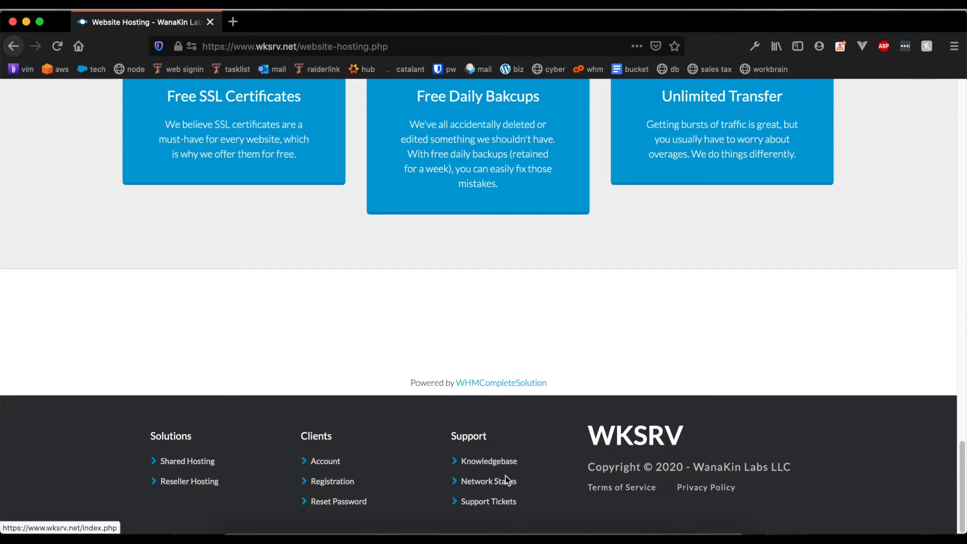
click(487, 462)
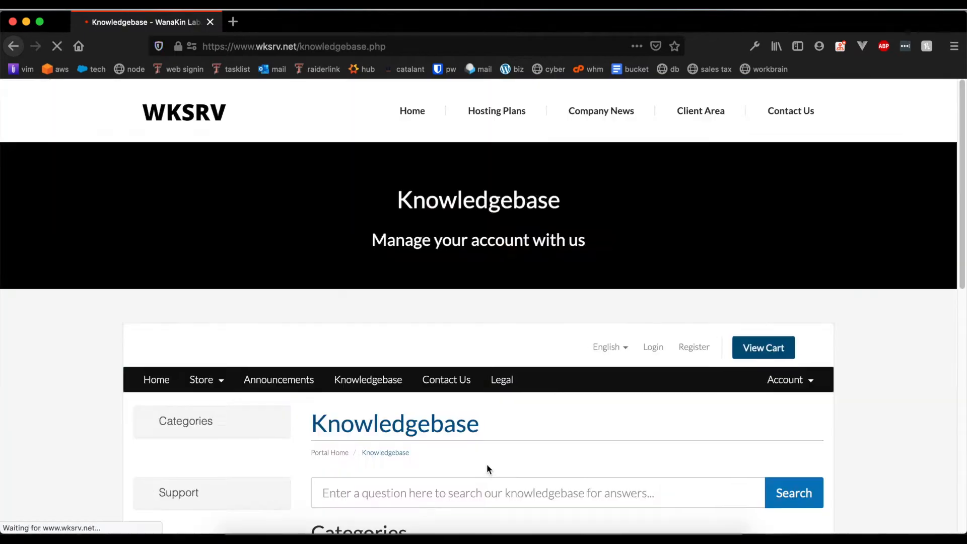
Read the Discord Support article and return to the Knowledgebase list.
scroll(484, 464, down, 5)
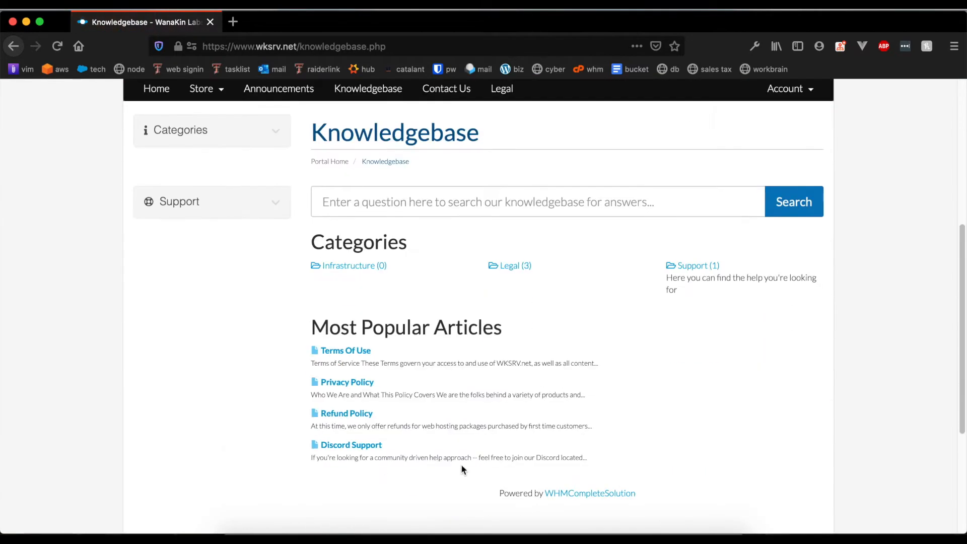
click(353, 446)
scroll(353, 447, down, 7)
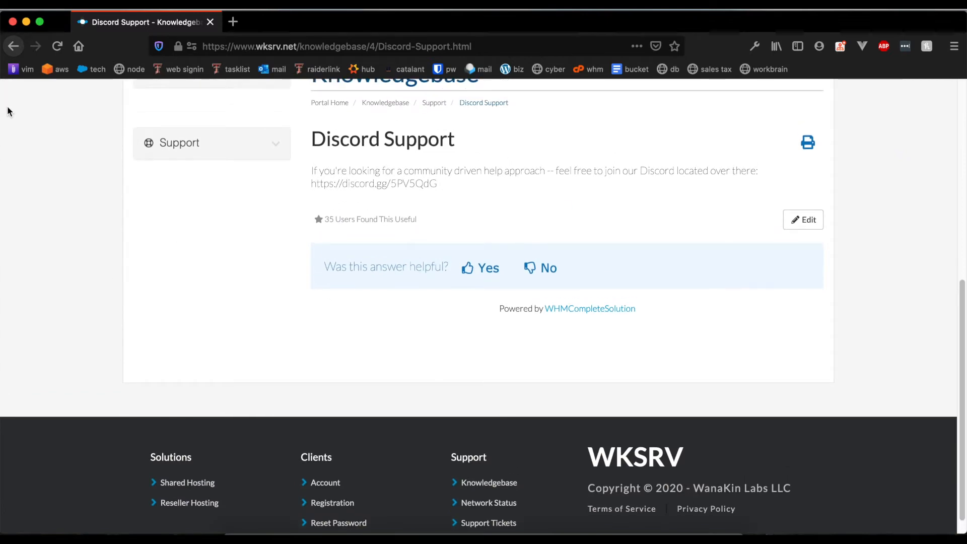
click(13, 46)
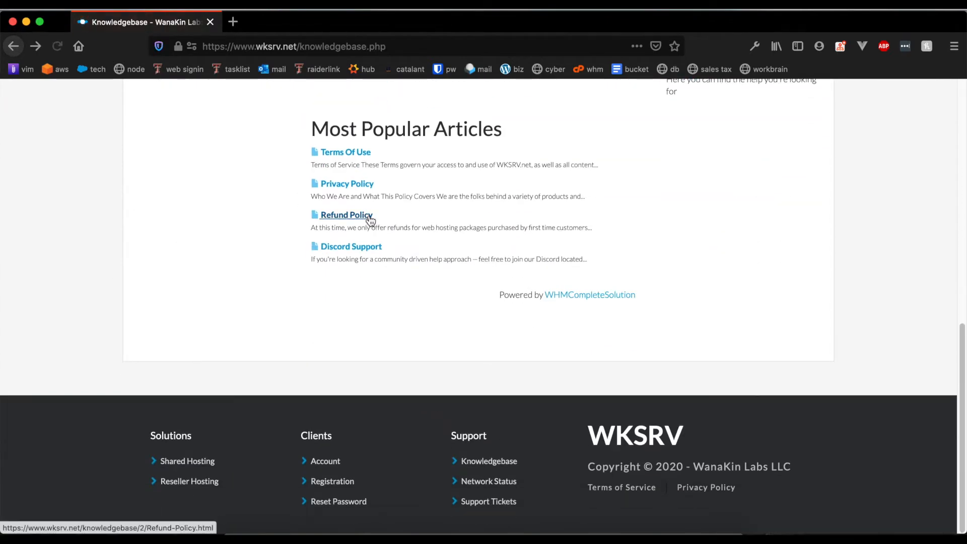
Read the Refund Policy article, briefly highlighting its refund paragraph.
click(346, 217)
scroll(560, 334, down, 5)
drag(311, 292, 562, 337)
click(298, 242)
scroll(252, 230, up, 5)
Return to the WKSRV home page and scroll to Our Hosting Solutions.
click(211, 111)
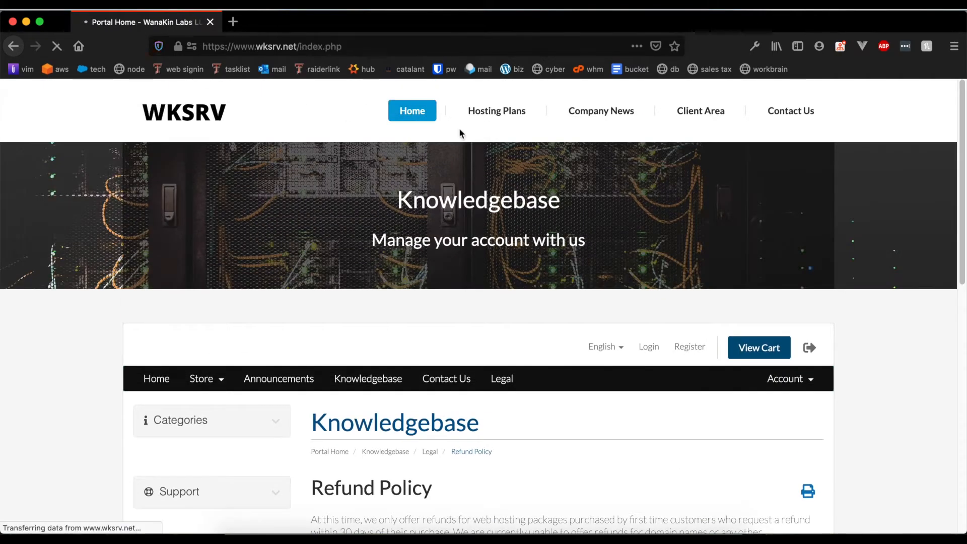
scroll(431, 336, down, 6)
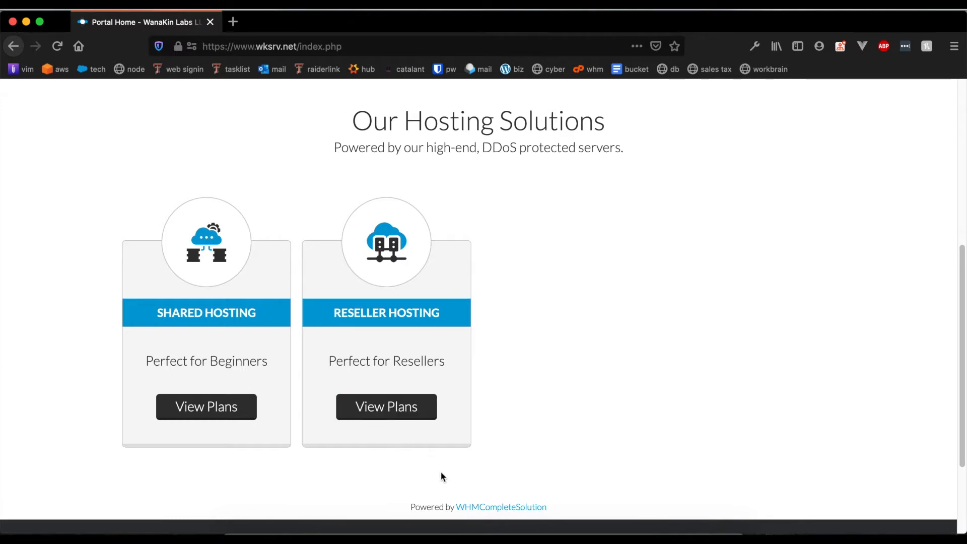
scroll(440, 469, down, 2)
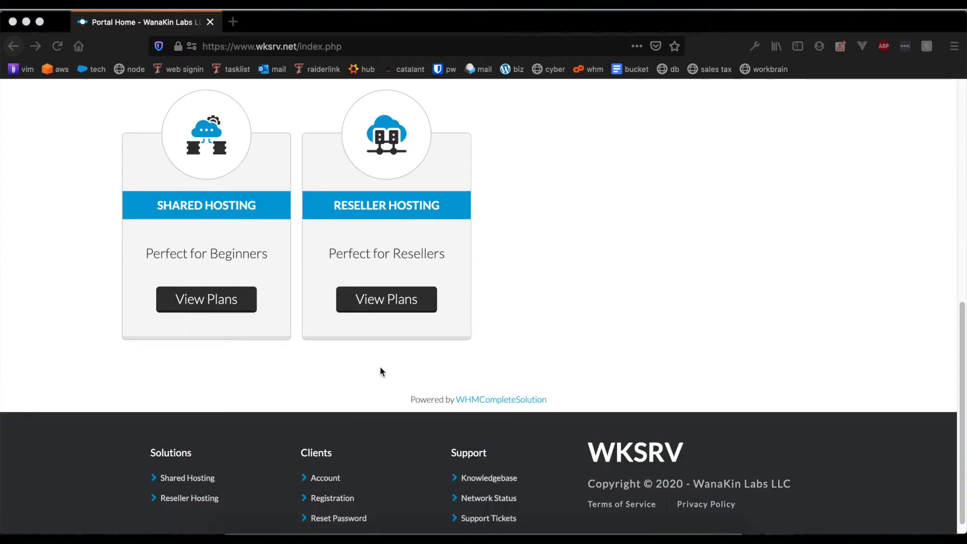
Open the Shared Hosting plans and order the STARTER plan.
click(223, 313)
click(218, 297)
scroll(325, 385, down, 10)
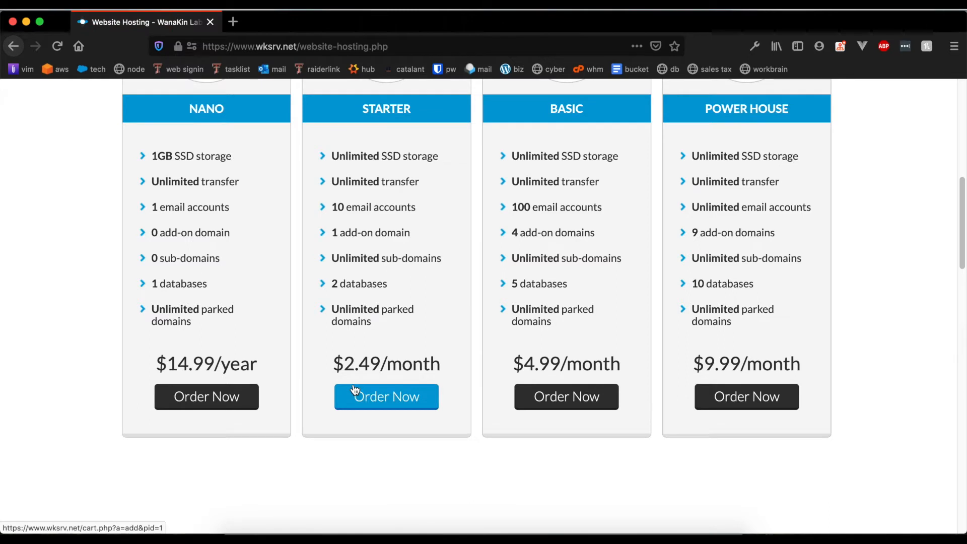
scroll(410, 403, up, 1)
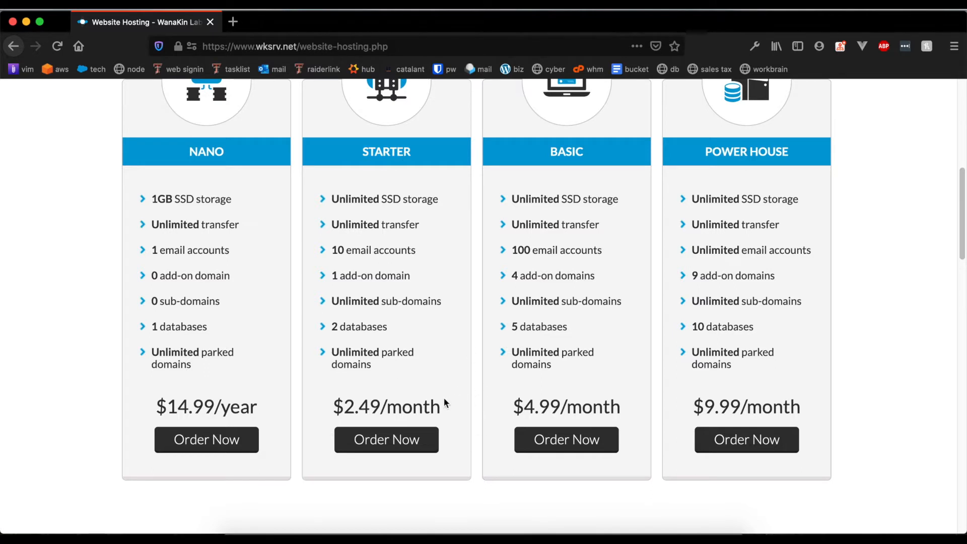
click(410, 448)
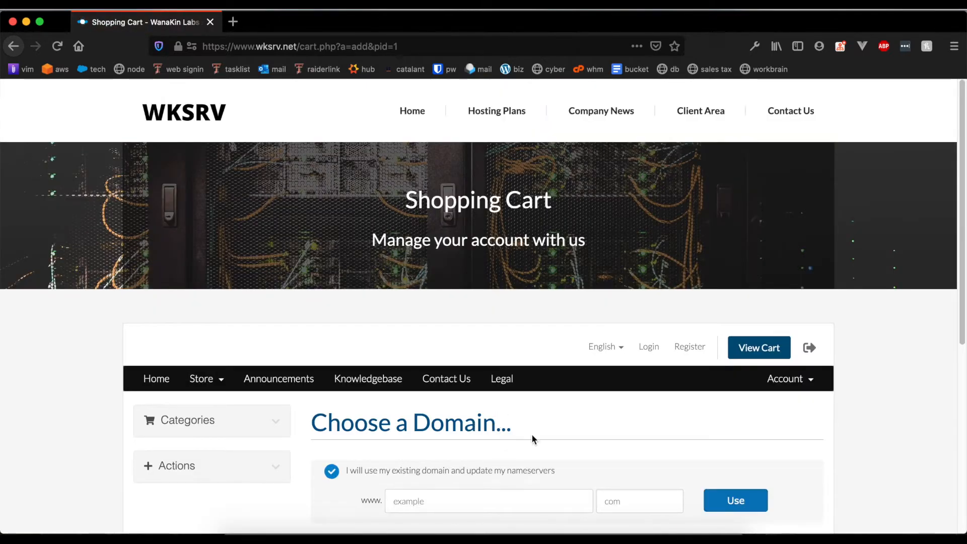
Use the existing domain nerdofcode1.com for the Starter hosting order.
scroll(531, 434, down, 4)
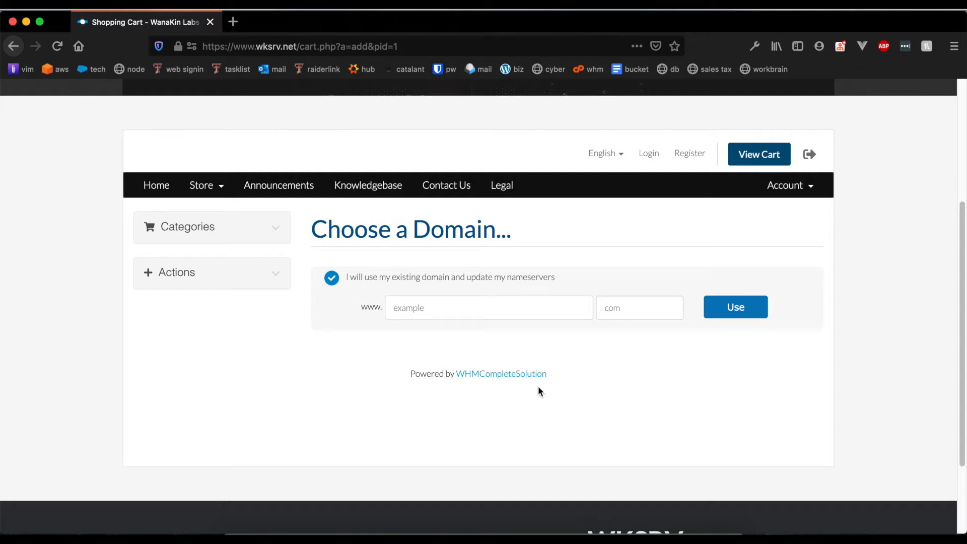
text(nerdofcode)
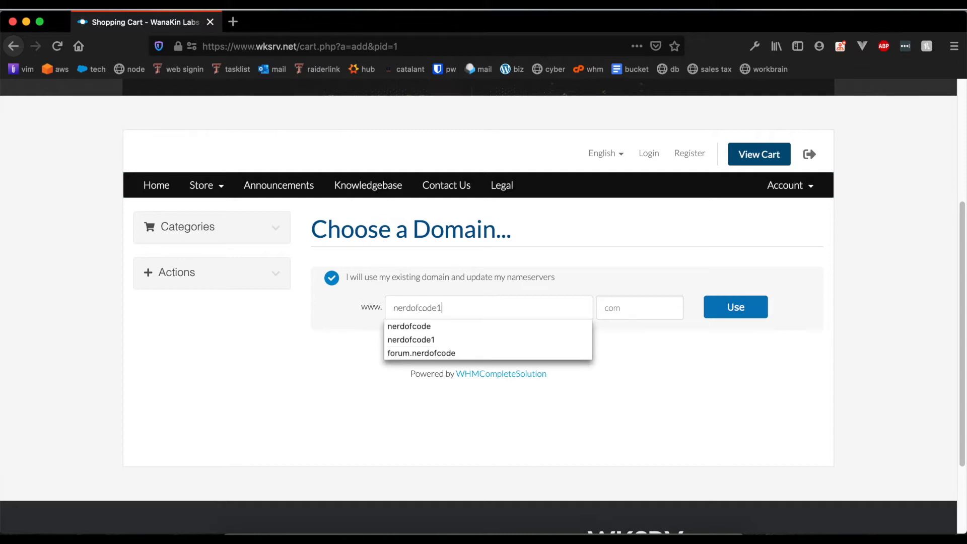
text(1)
key(Tab)
text(com)
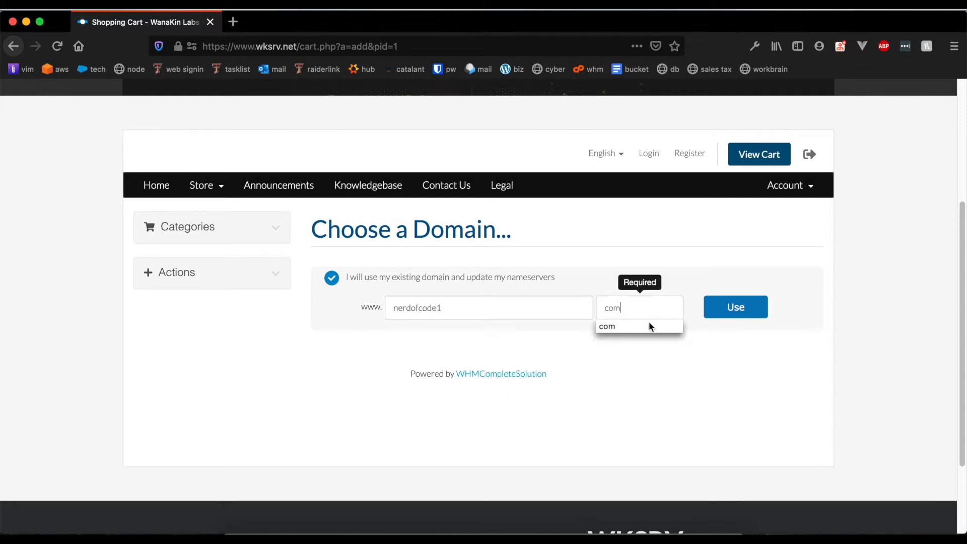
click(733, 308)
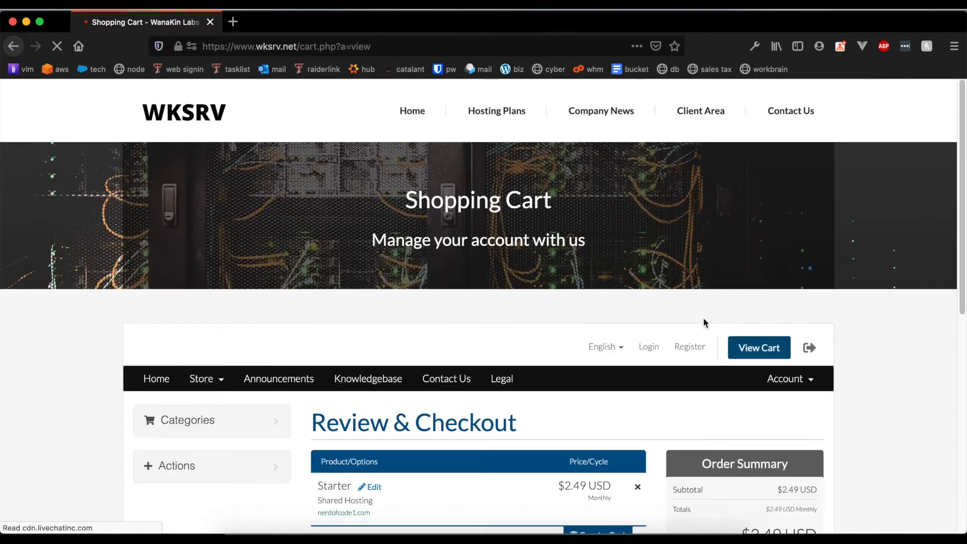
Apply promo code 2020 to the cart.
scroll(637, 304, down, 6)
click(497, 270)
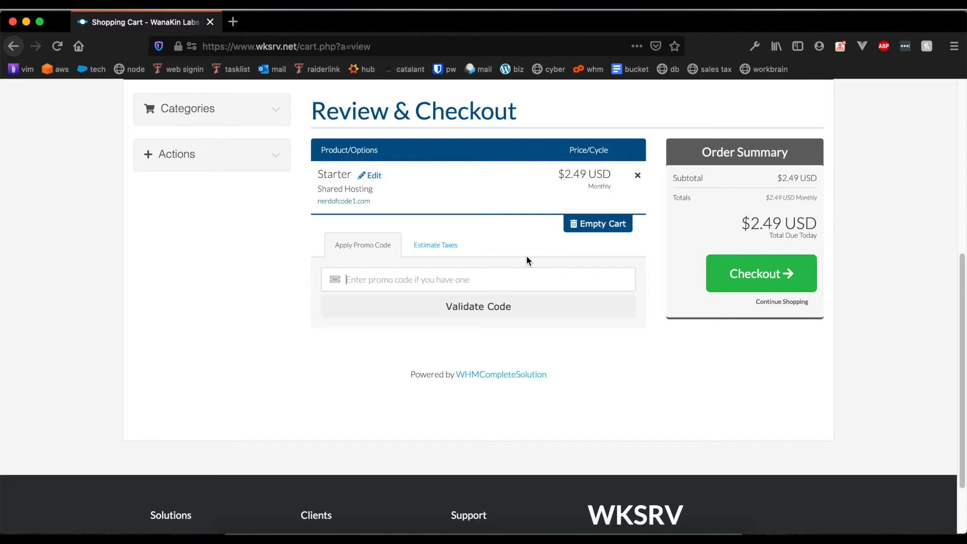
text(2020)
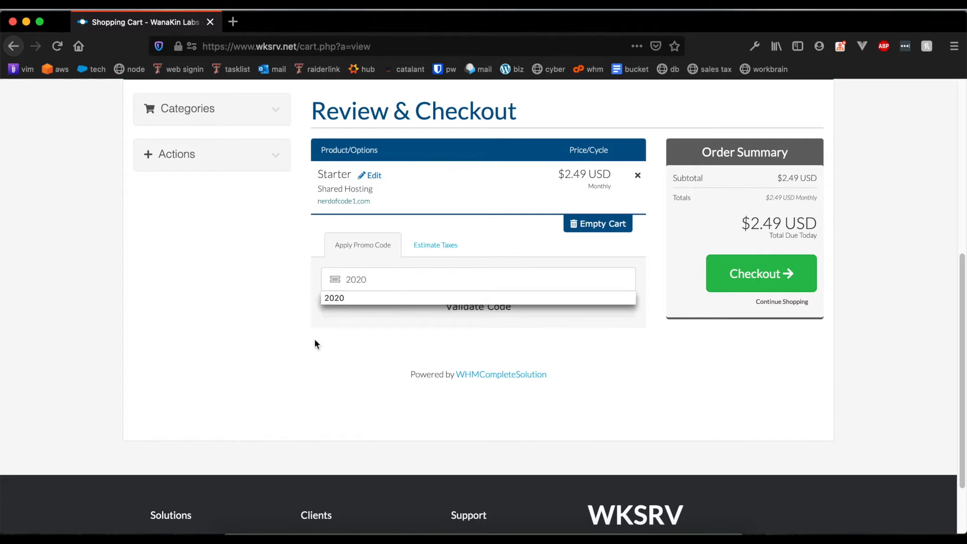
click(418, 317)
Confirm the $0.00 USD total due today and proceed to Checkout.
scroll(694, 364, down, 6)
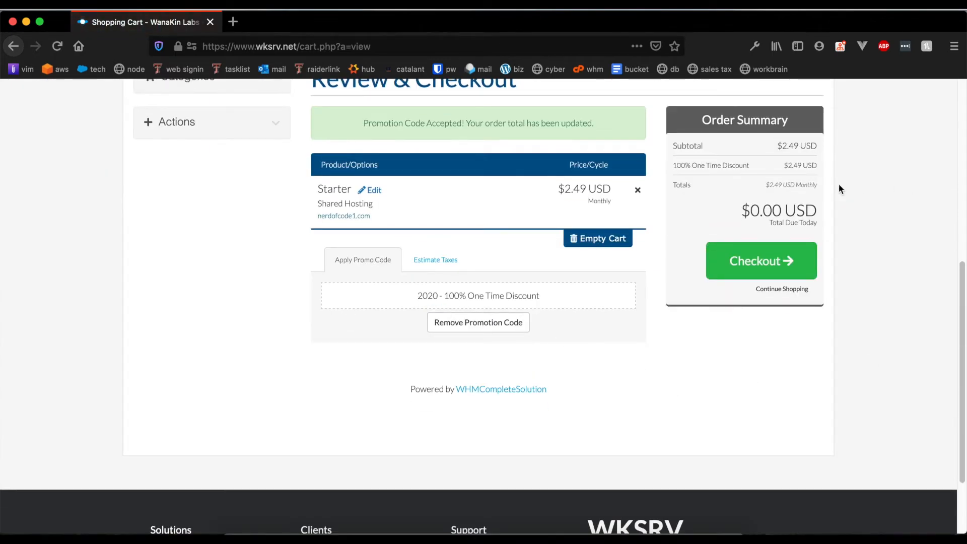
drag(740, 202, 902, 185)
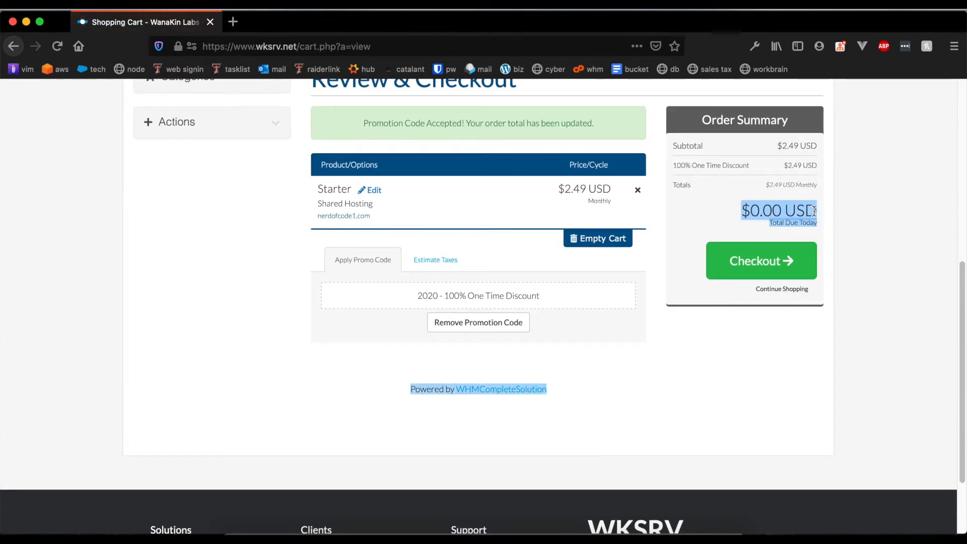
click(726, 201)
drag(742, 199, 847, 186)
click(843, 185)
drag(774, 185, 863, 196)
click(861, 198)
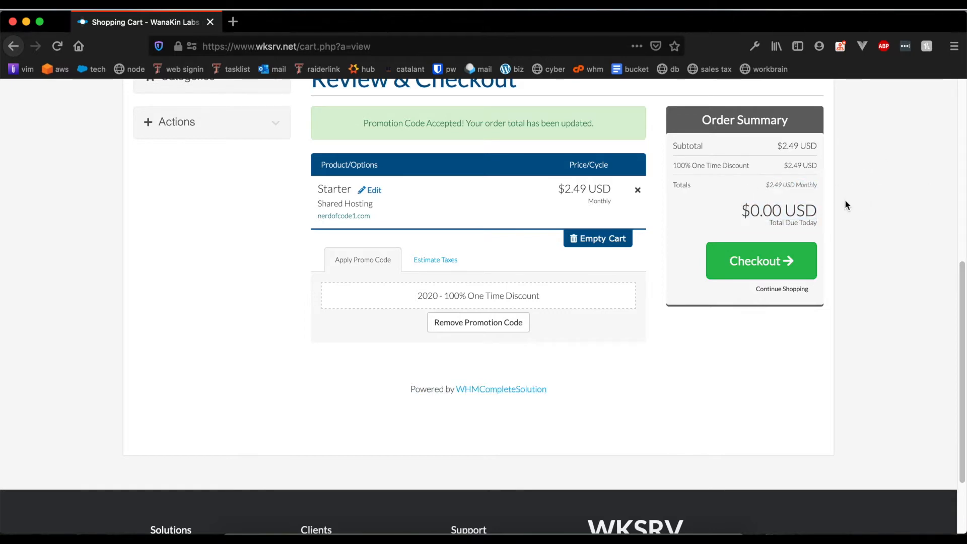
click(793, 271)
scroll(497, 280, down, 6)
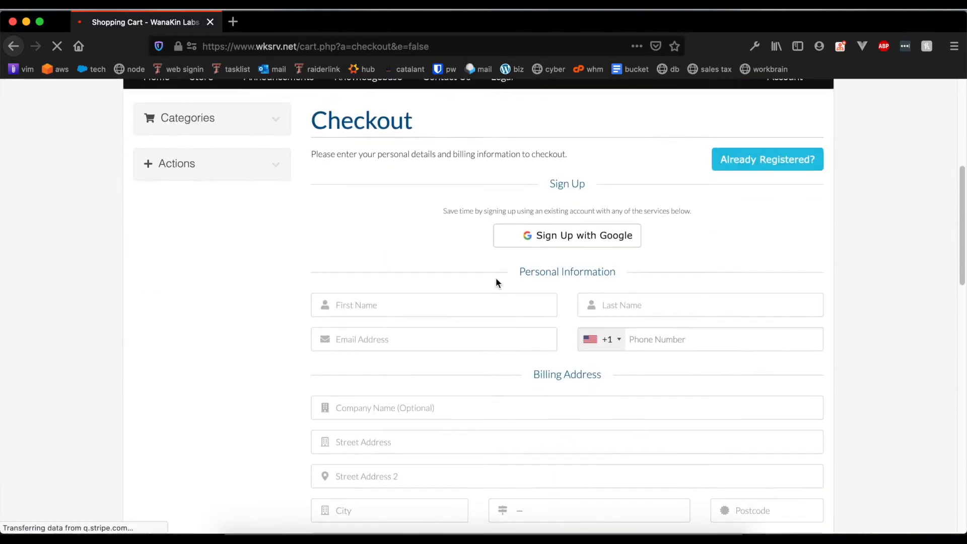
scroll(501, 278, up, 5)
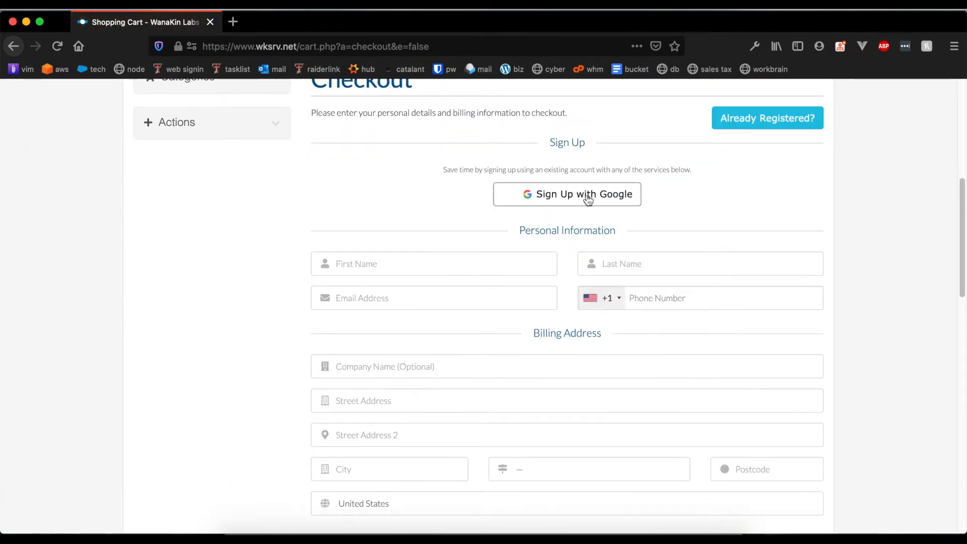
scroll(597, 207, down, 6)
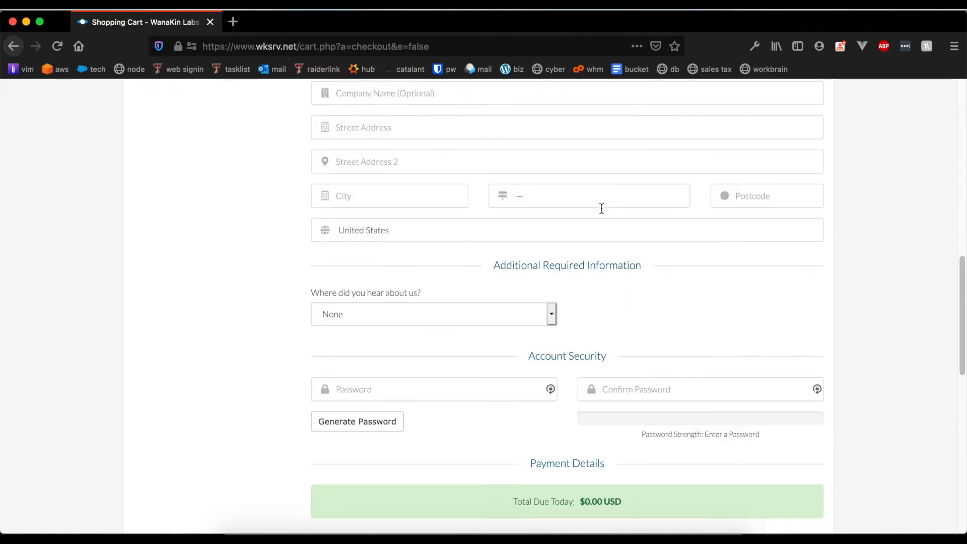
scroll(601, 208, up, 9)
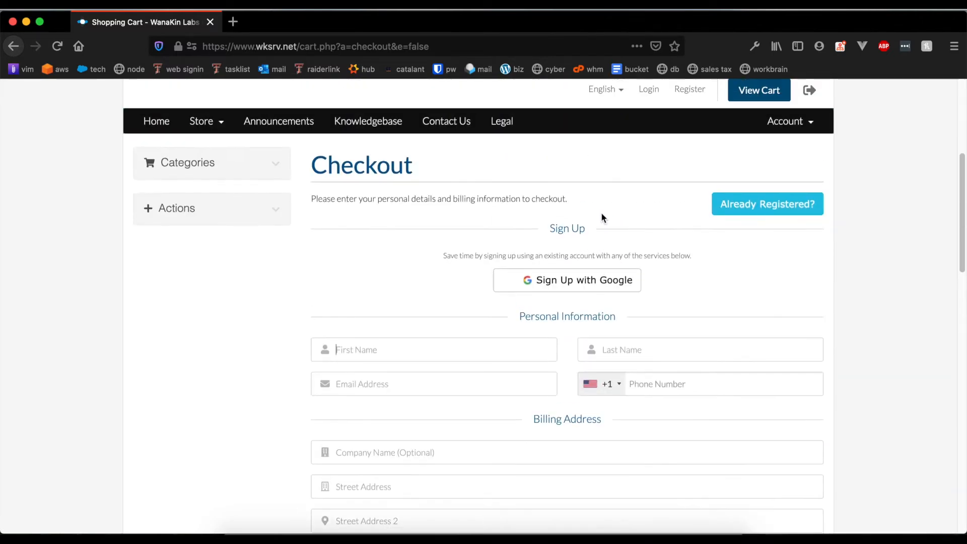
scroll(602, 218, down, 9)
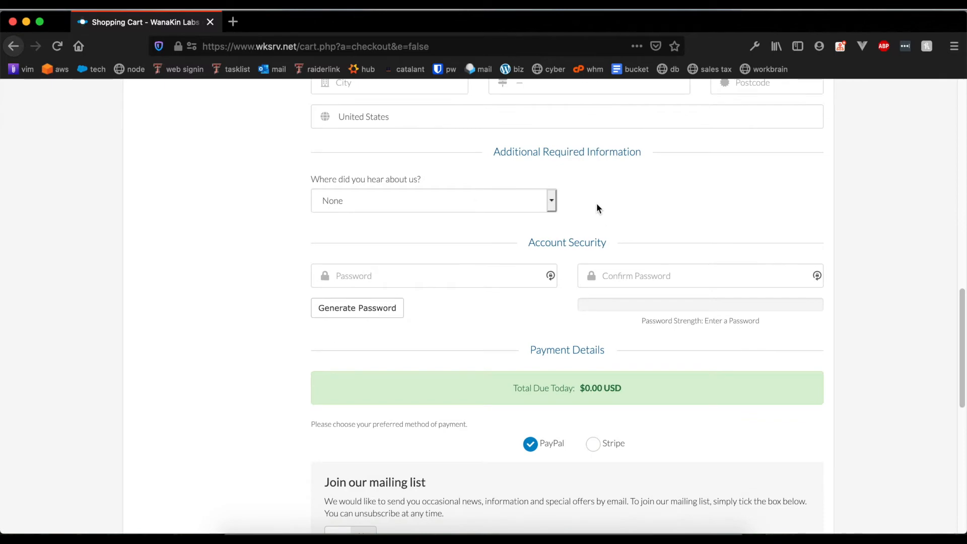
scroll(483, 428, down, 4)
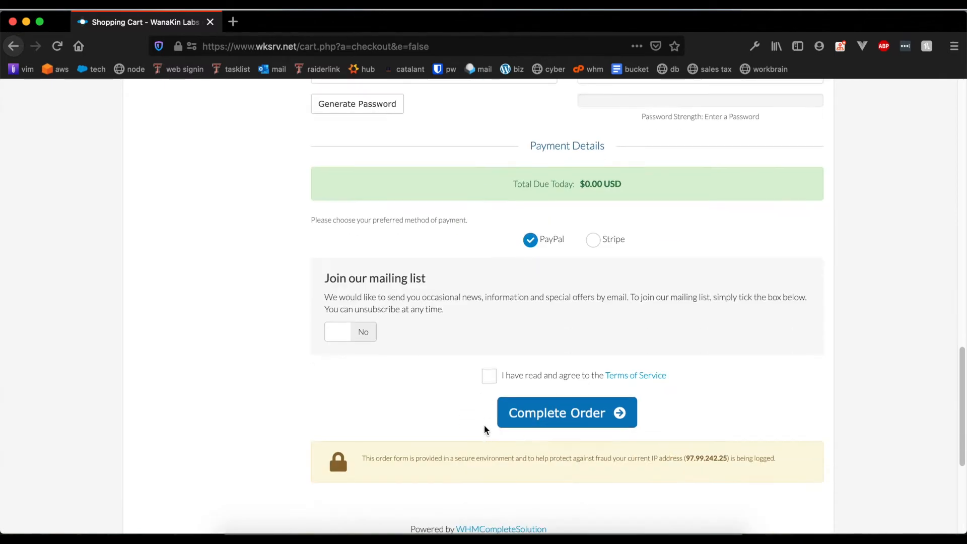
scroll(486, 423, up, 10)
scroll(488, 426, up, 2)
scroll(423, 323, down, 1)
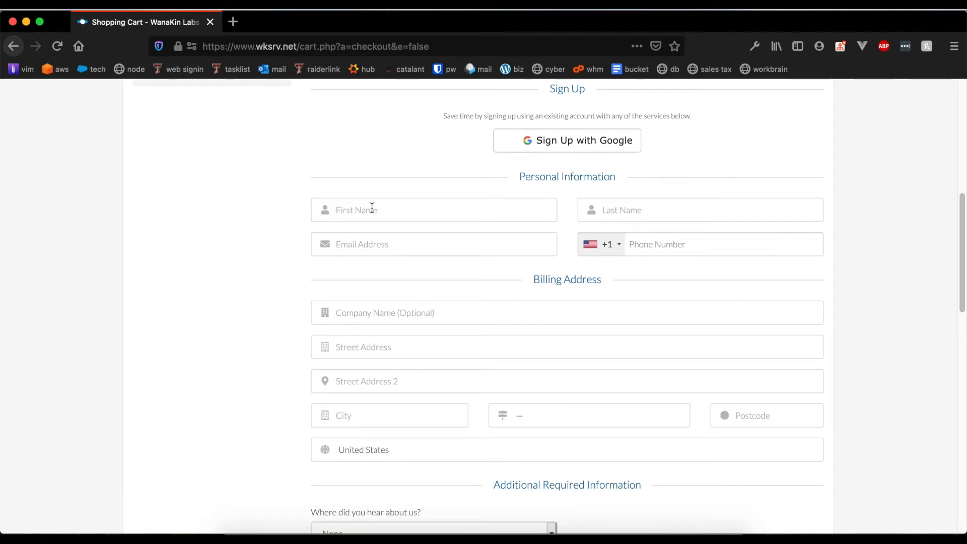
right_click(372, 207)
click(228, 217)
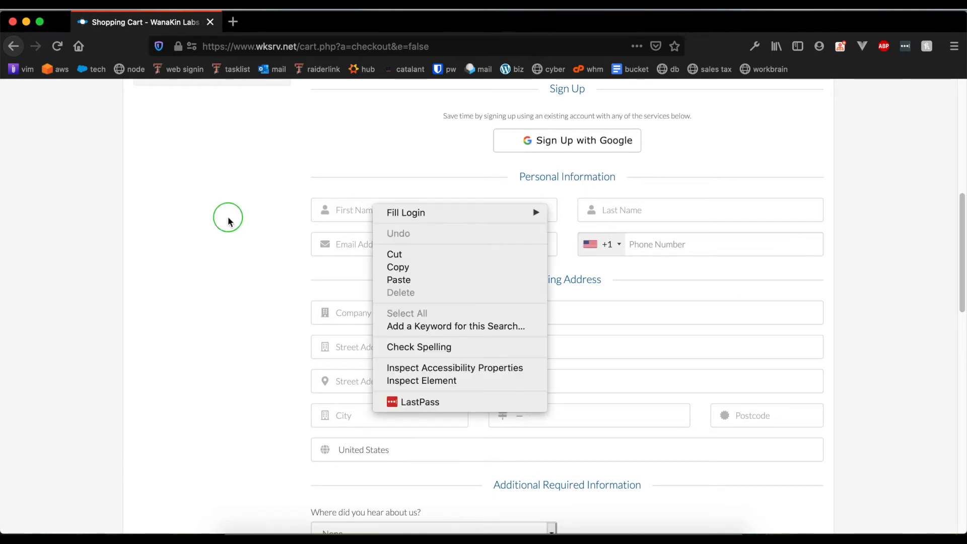
scroll(330, 232, down, 6)
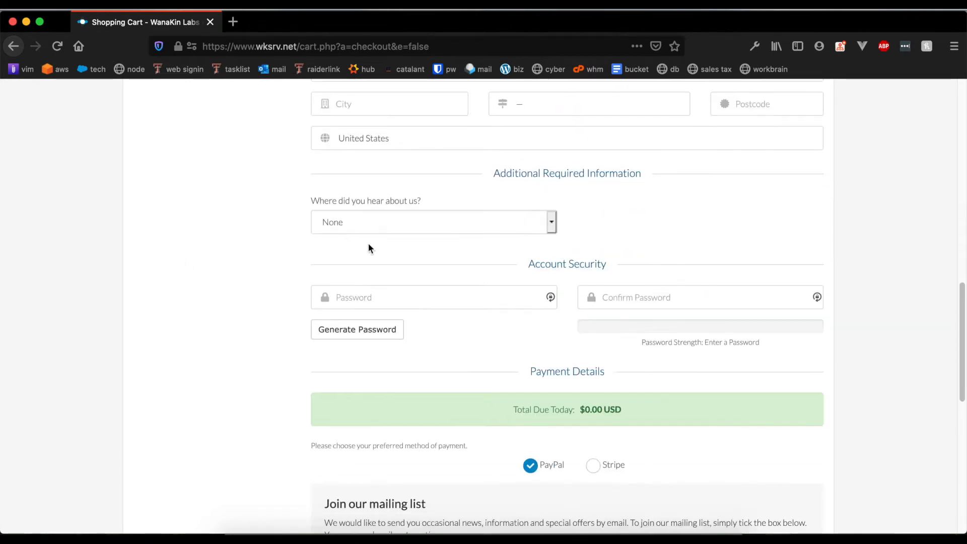
scroll(566, 297, down, 4)
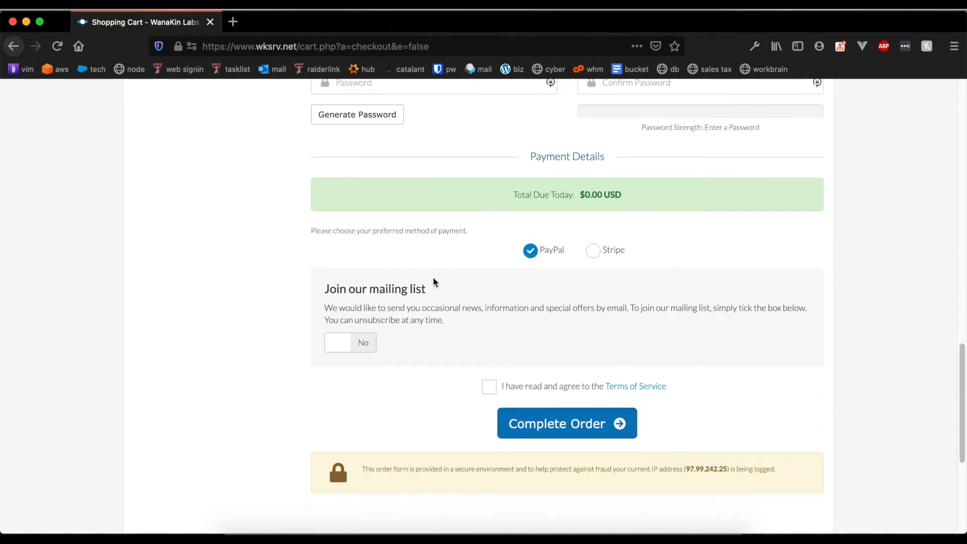
scroll(504, 267, down, 1)
click(604, 235)
click(529, 237)
click(591, 232)
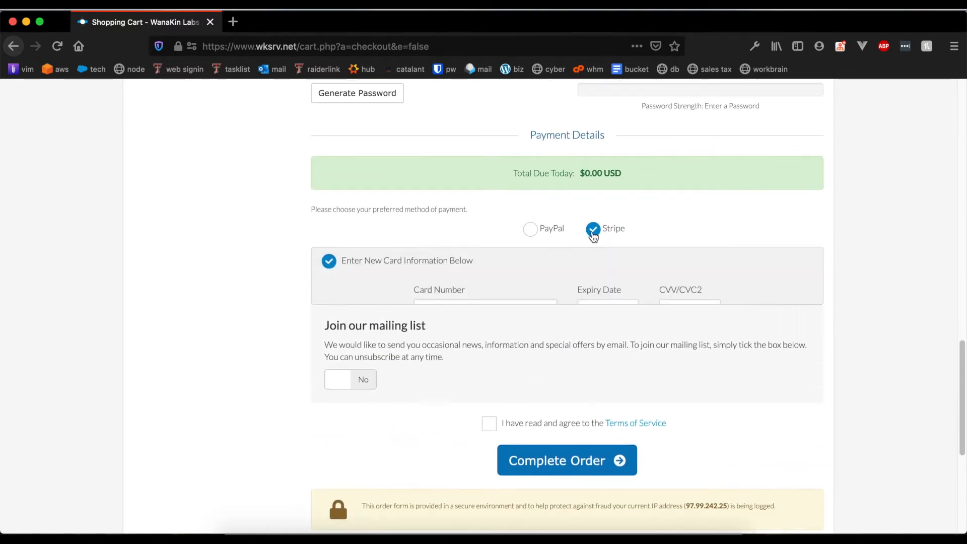
click(530, 232)
scroll(574, 296, down, 4)
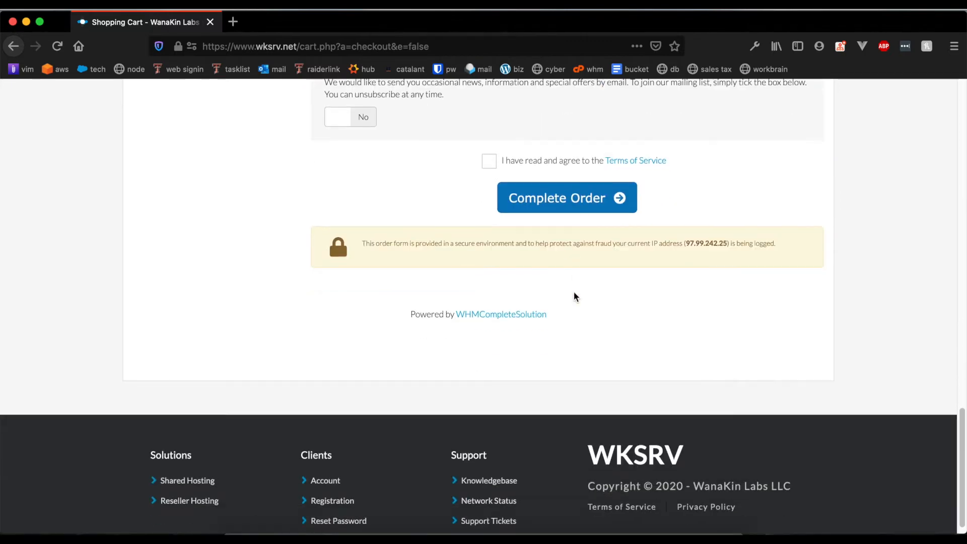
scroll(574, 293, up, 15)
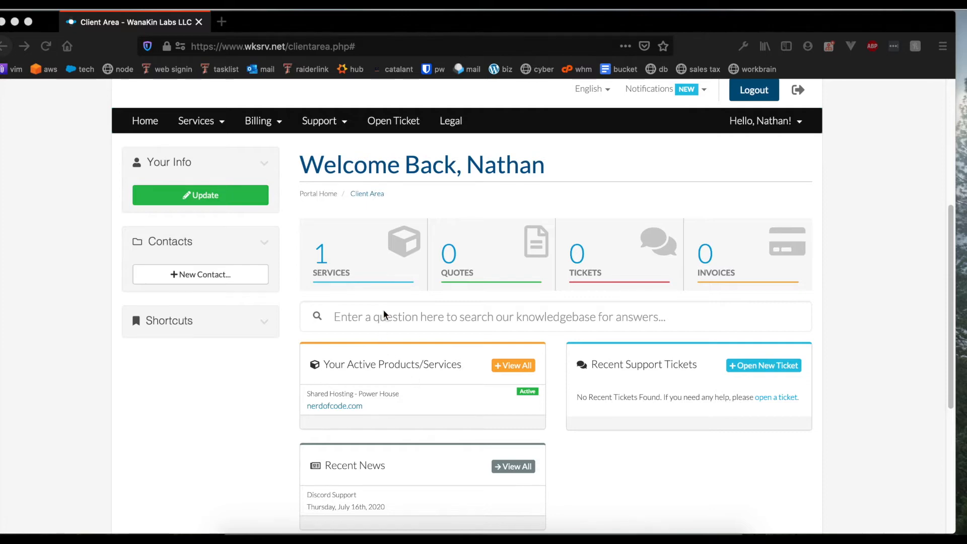
Scroll the Client Area dashboard and open the nerdofcode.com Shared Hosting - Power House service.
scroll(408, 328, down, 3)
scroll(355, 252, up, 3)
scroll(319, 307, down, 5)
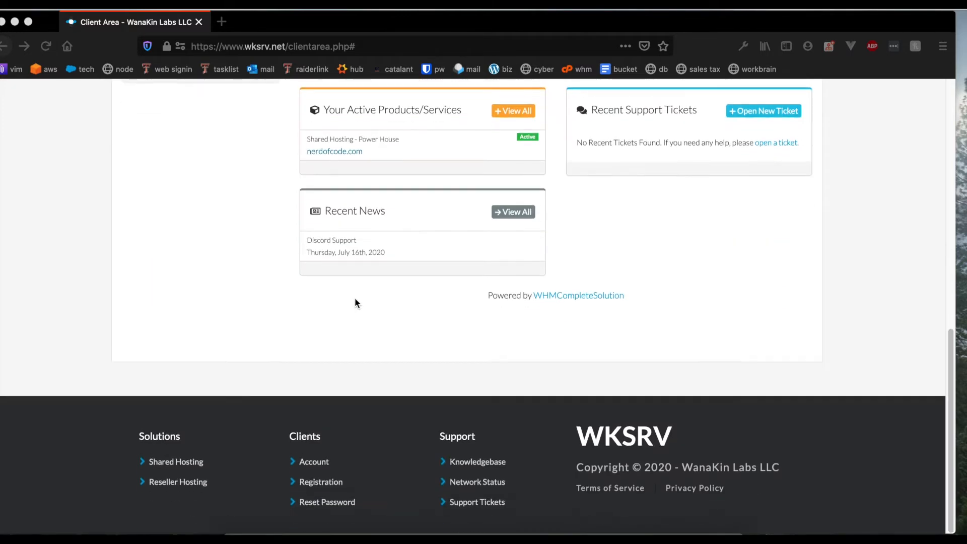
scroll(355, 303, up, 5)
scroll(365, 312, down, 1)
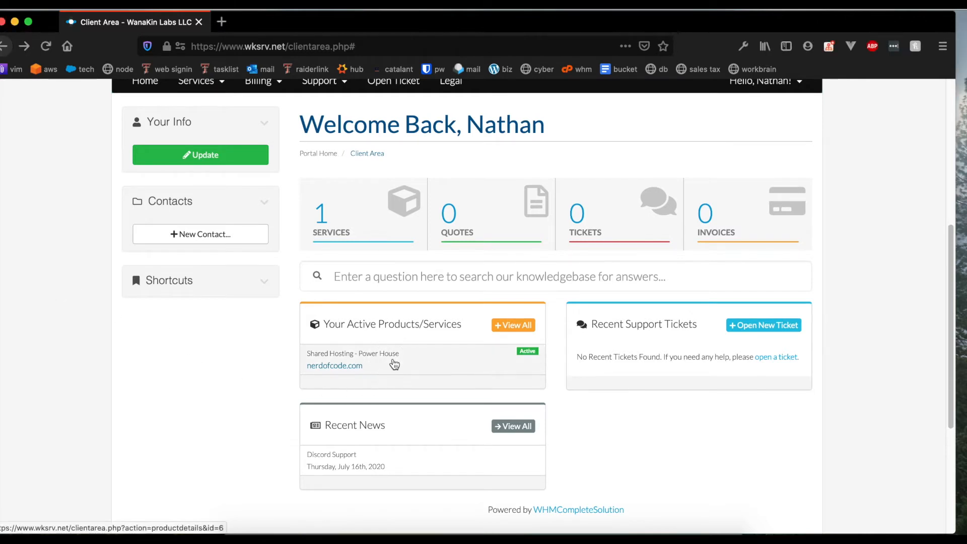
click(407, 357)
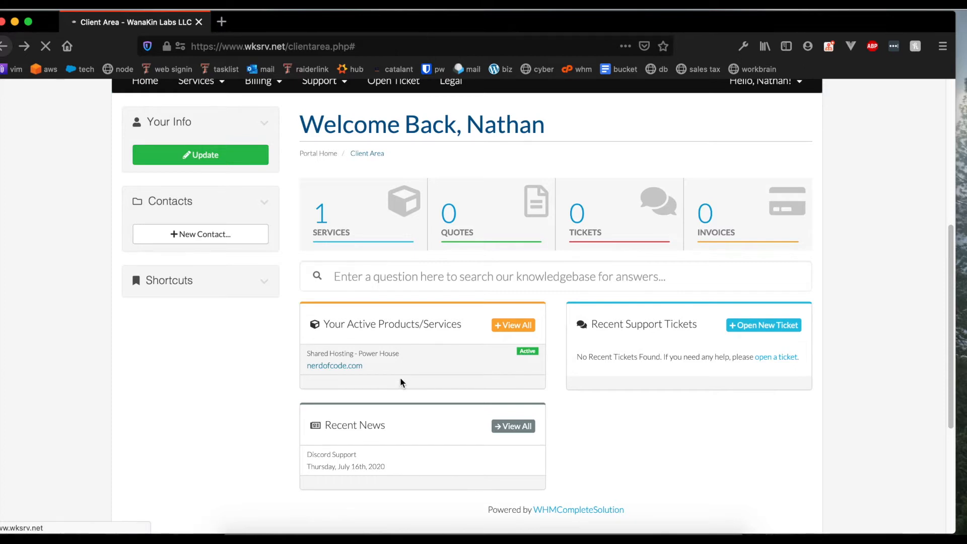
scroll(425, 327, down, 3)
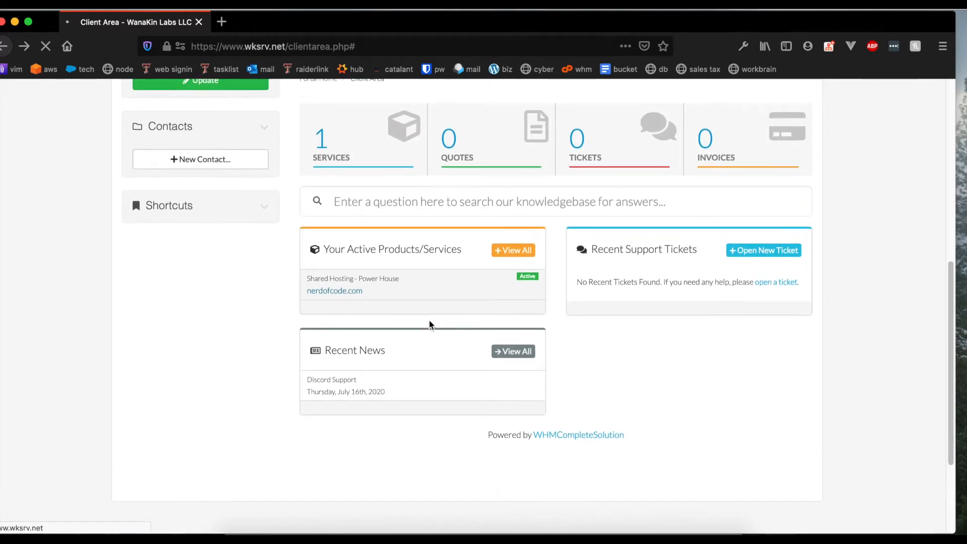
scroll(430, 319, up, 3)
scroll(431, 322, down, 3)
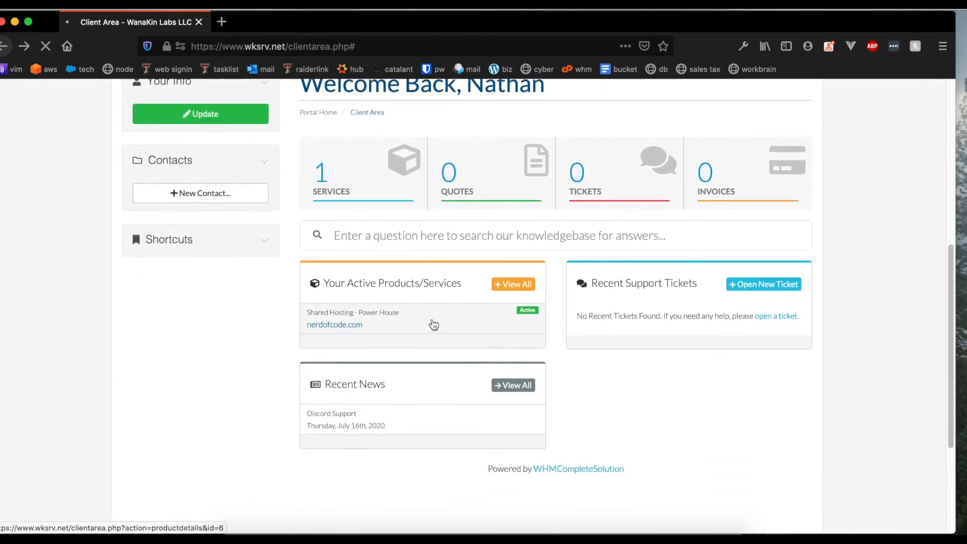
click(431, 324)
Review the Nerdofcode.com usage statistics, highlighting the disk usage figures.
scroll(446, 302, down, 4)
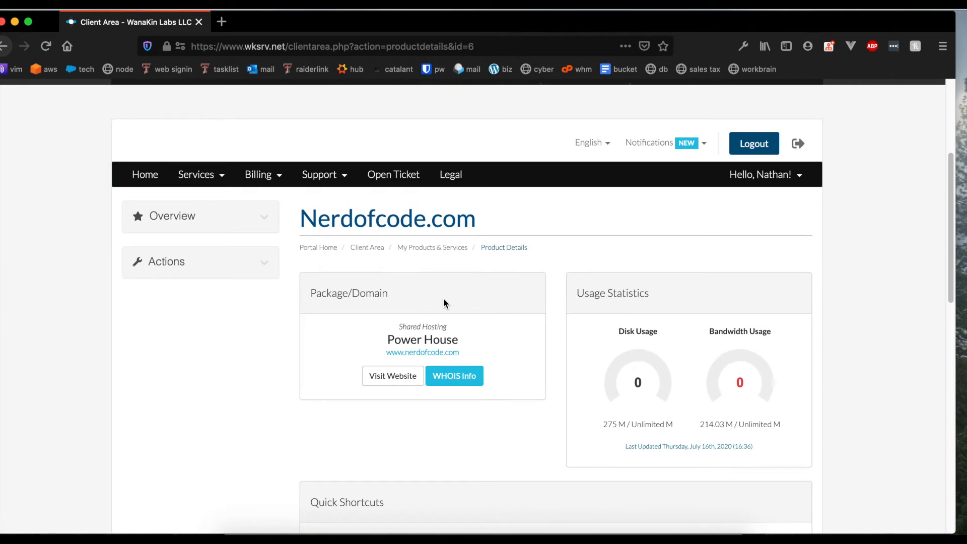
scroll(443, 303, down, 3)
scroll(446, 302, up, 4)
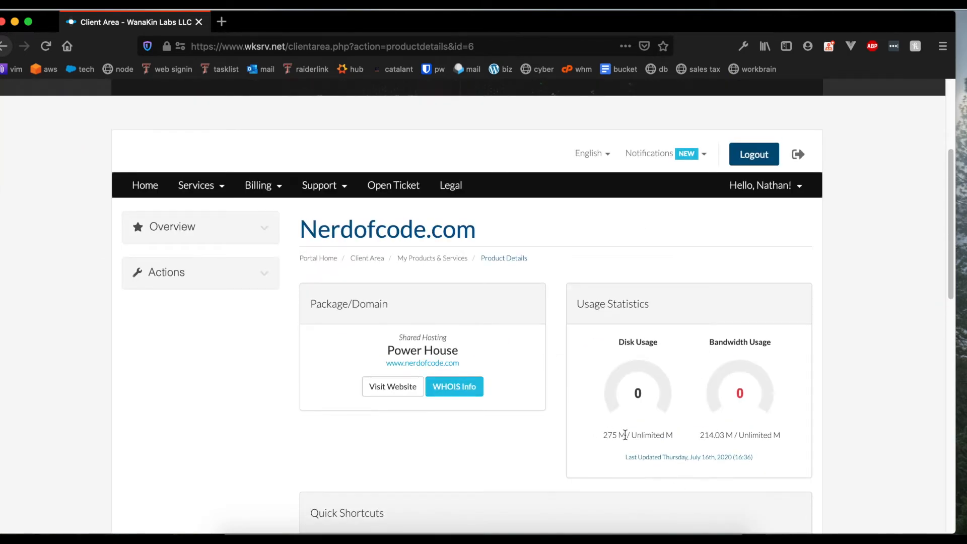
drag(607, 436, 664, 435)
click(664, 434)
scroll(605, 423, down, 4)
scroll(603, 407, down, 2)
drag(630, 188, 676, 190)
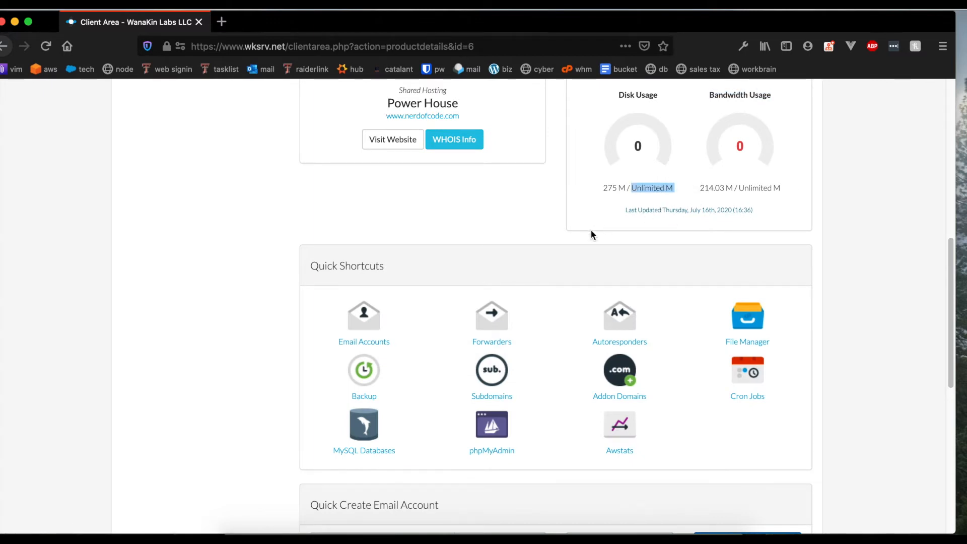
scroll(569, 239, up, 3)
scroll(643, 277, down, 4)
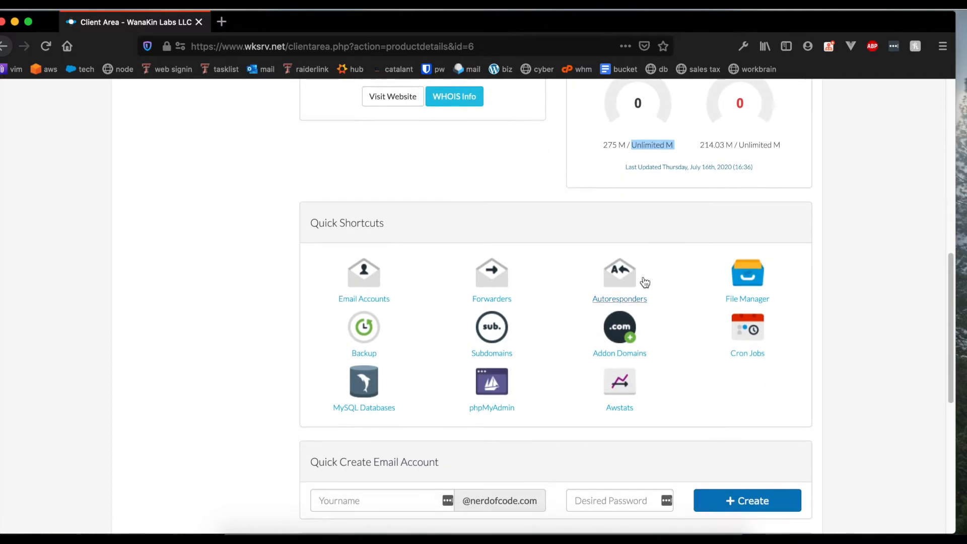
scroll(464, 301, up, 5)
Highlight the Power House package name, then expand the sidebar Actions panel.
triple_click(454, 290)
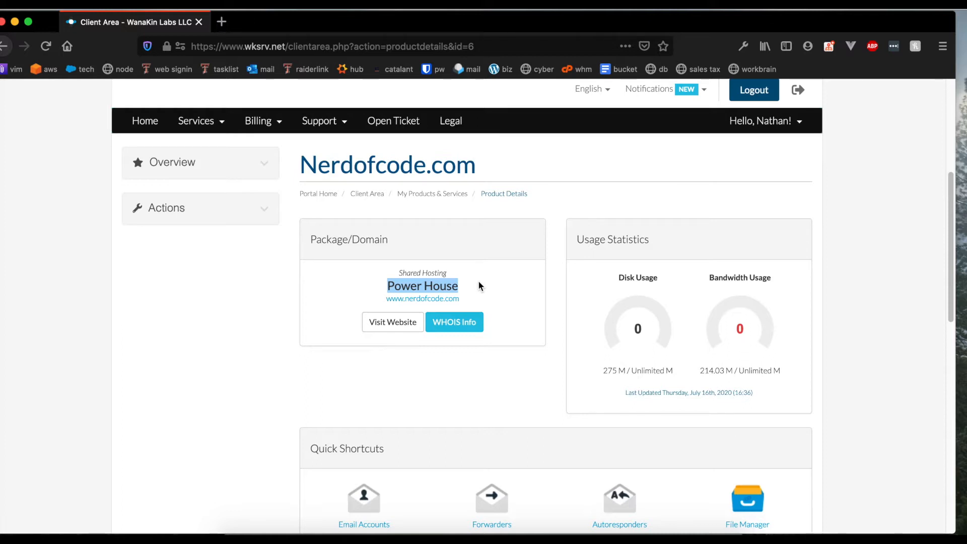
scroll(380, 252, down, 6)
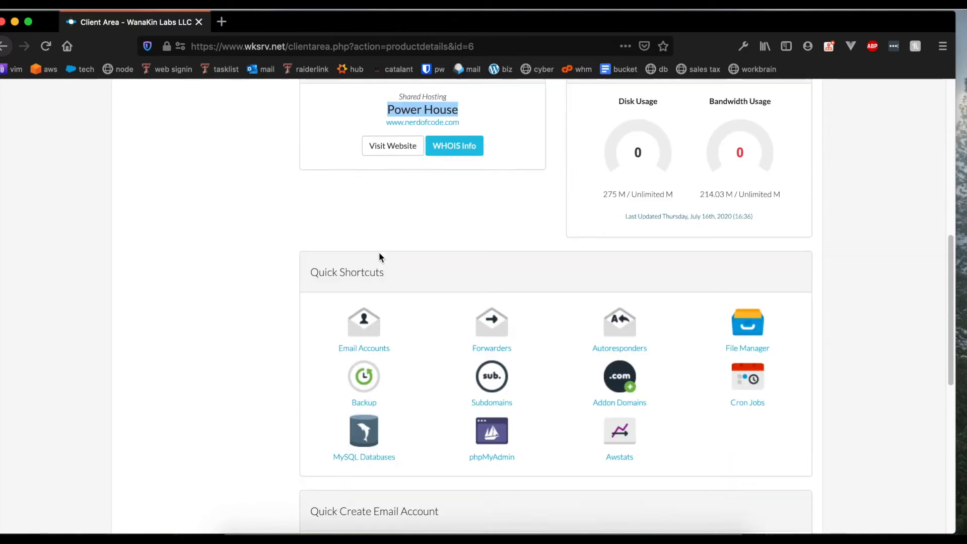
scroll(332, 362, down, 3)
scroll(282, 372, up, 12)
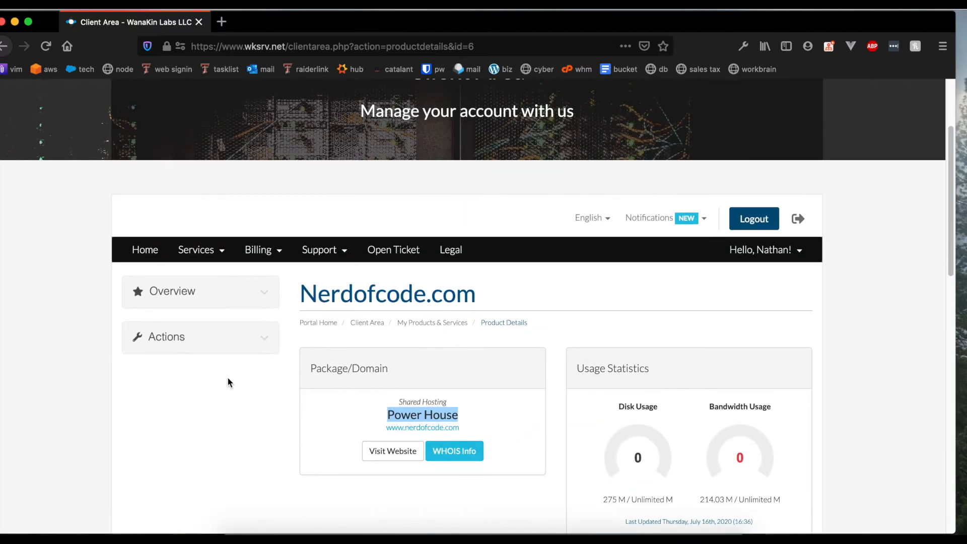
click(234, 319)
click(259, 341)
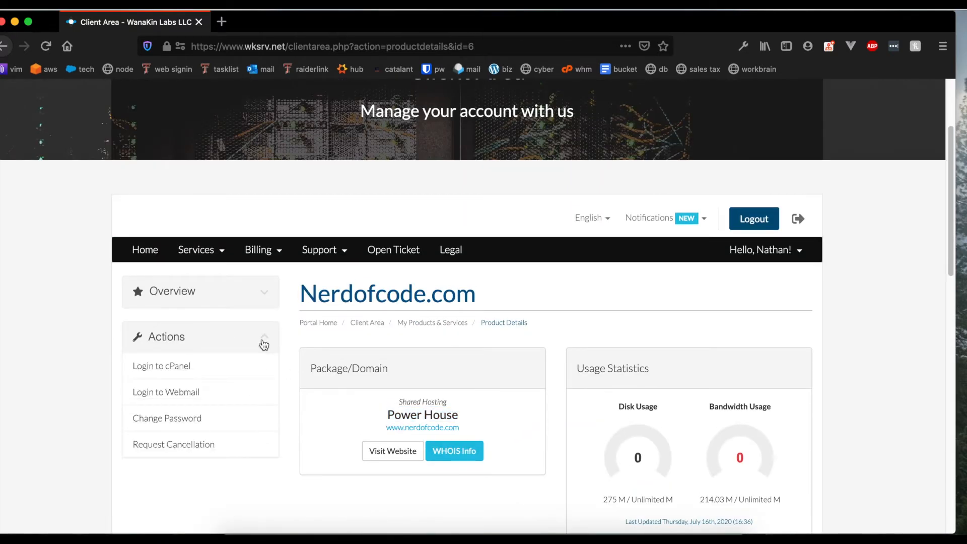
scroll(201, 429, down, 1)
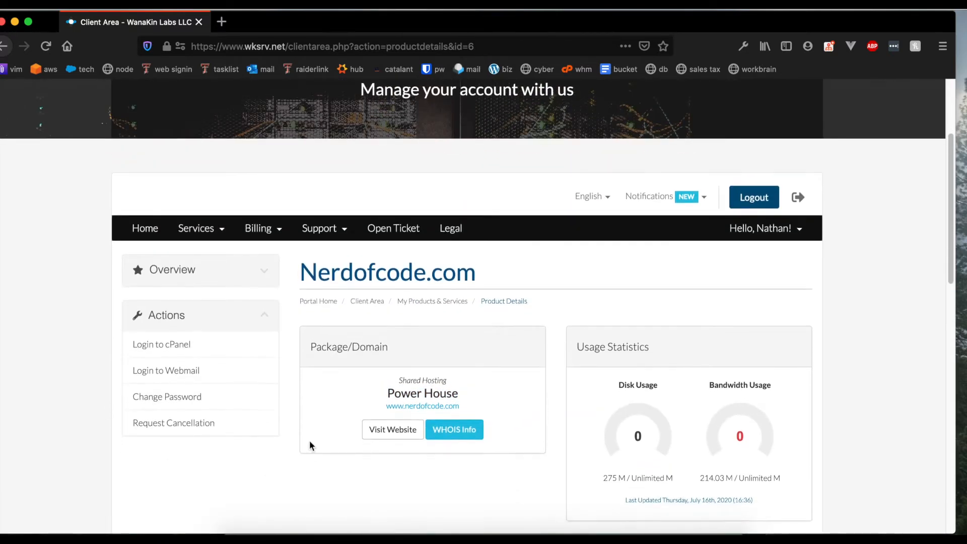
click(190, 346)
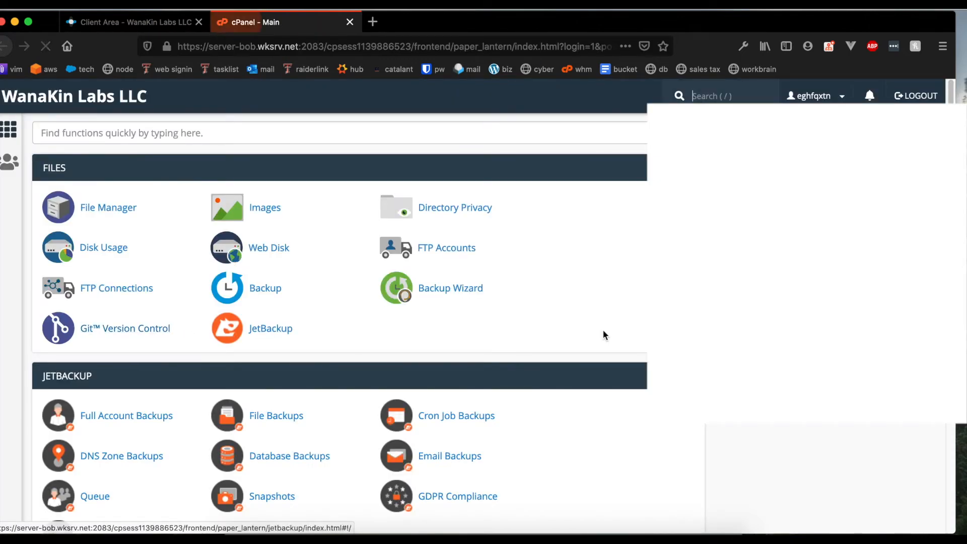
scroll(484, 388, down, 5)
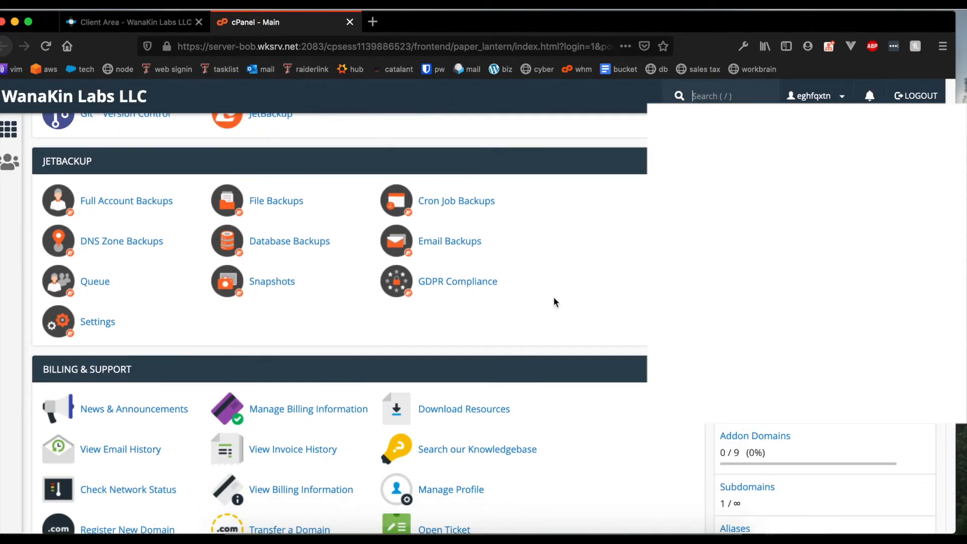
scroll(560, 296, up, 1)
scroll(566, 295, up, 3)
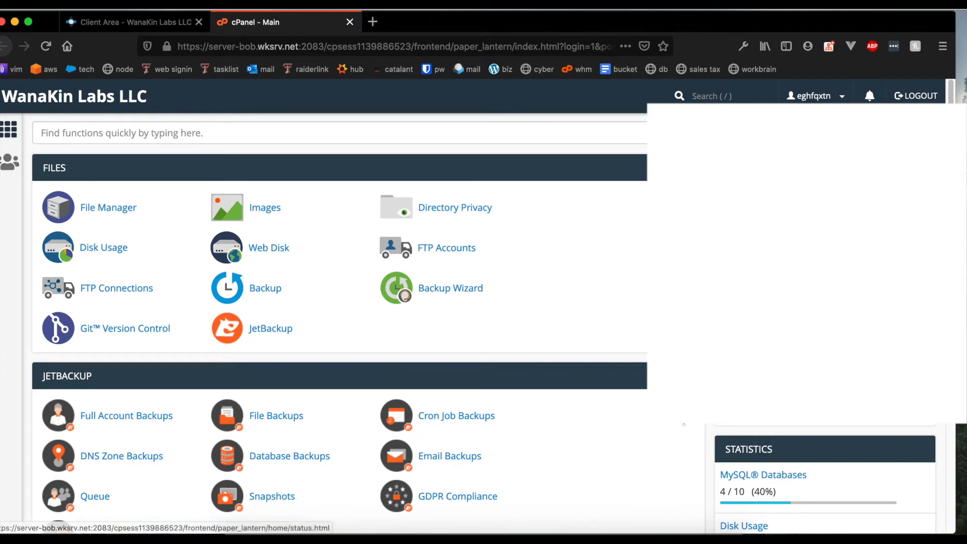
scroll(227, 526, down, 2)
scroll(226, 526, up, 1)
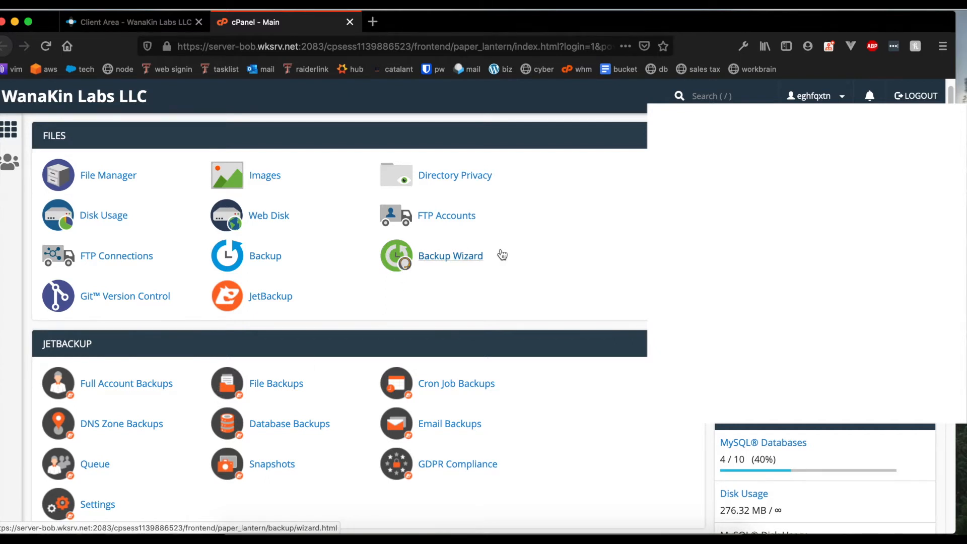
scroll(499, 252, up, 1)
click(338, 139)
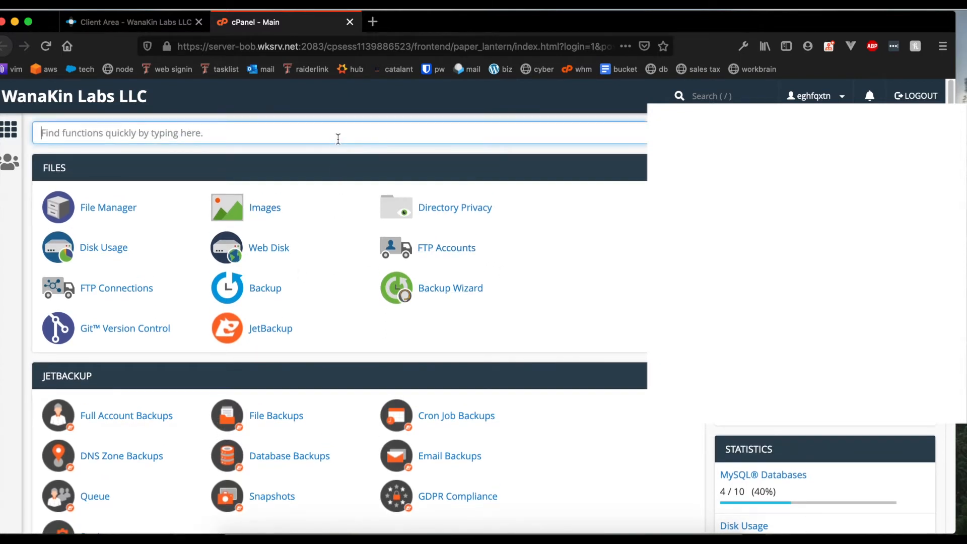
text(domains)
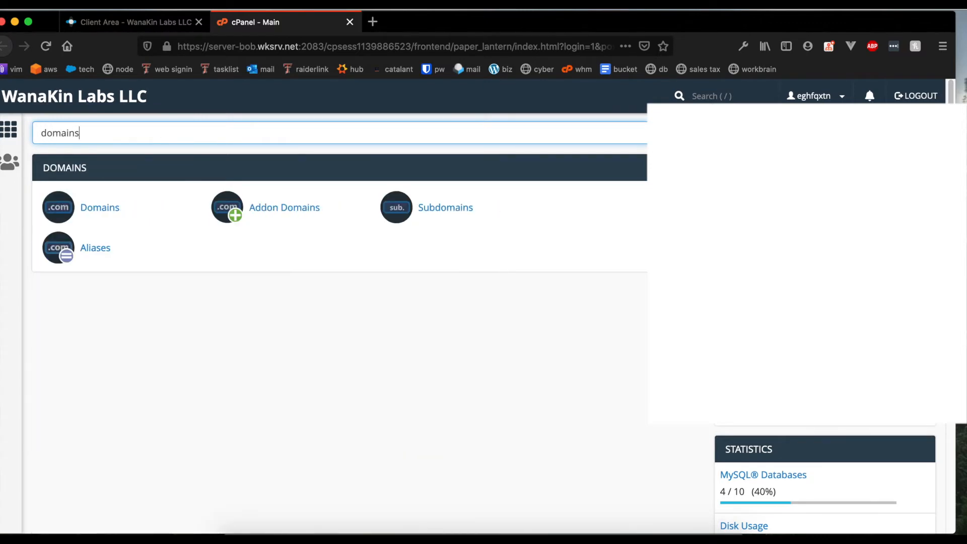
click(254, 211)
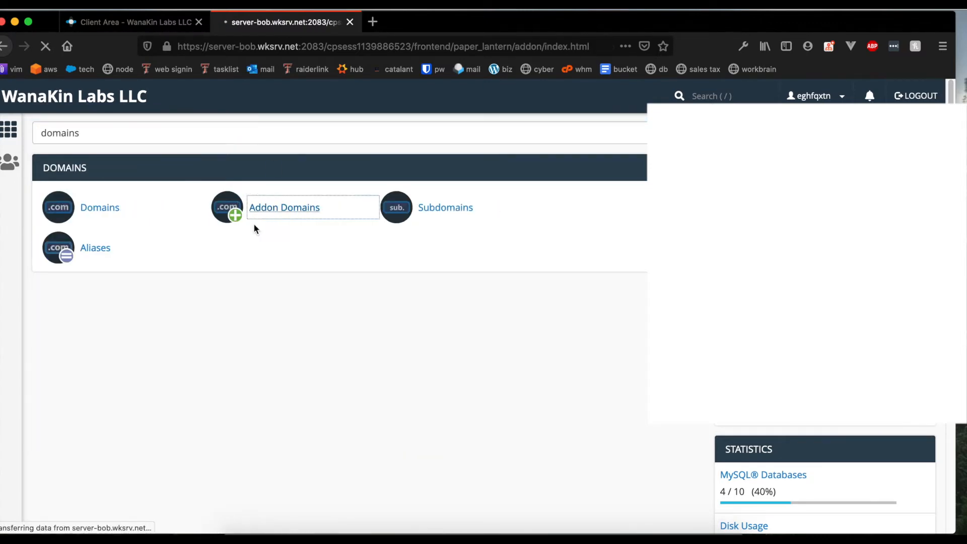
scroll(347, 365, down, 3)
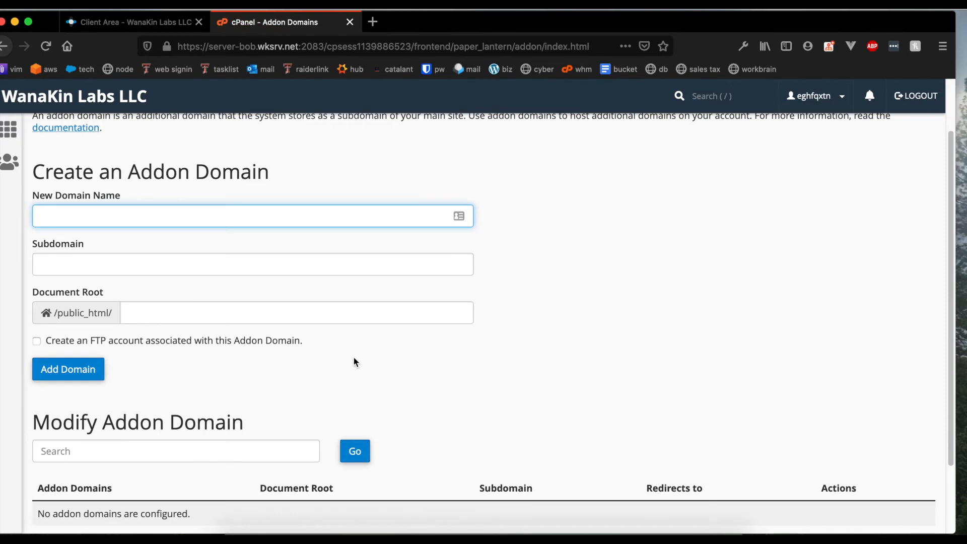
text(foul)
key(BackSpace)
key(BackSpace)
key(BackSpace)
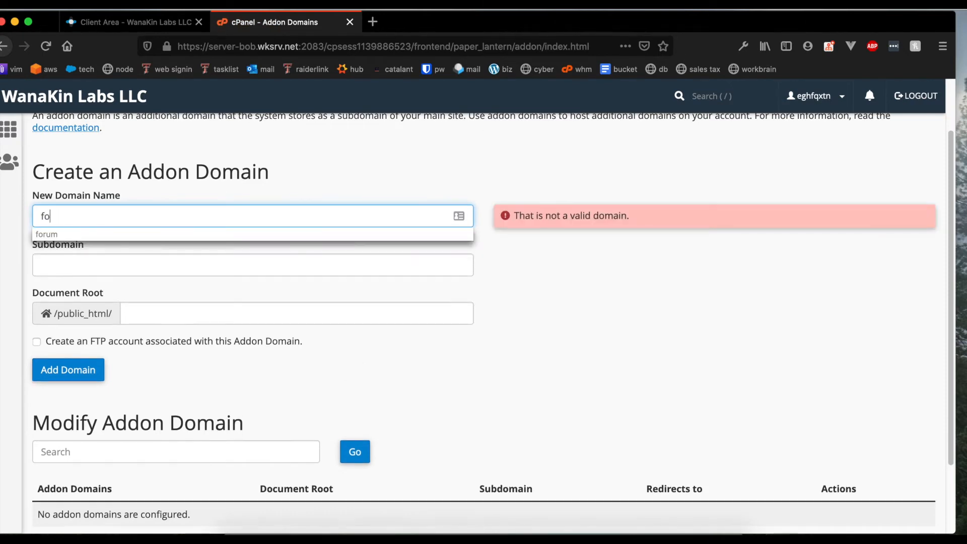
scroll(316, 380, up, 3)
click(42, 99)
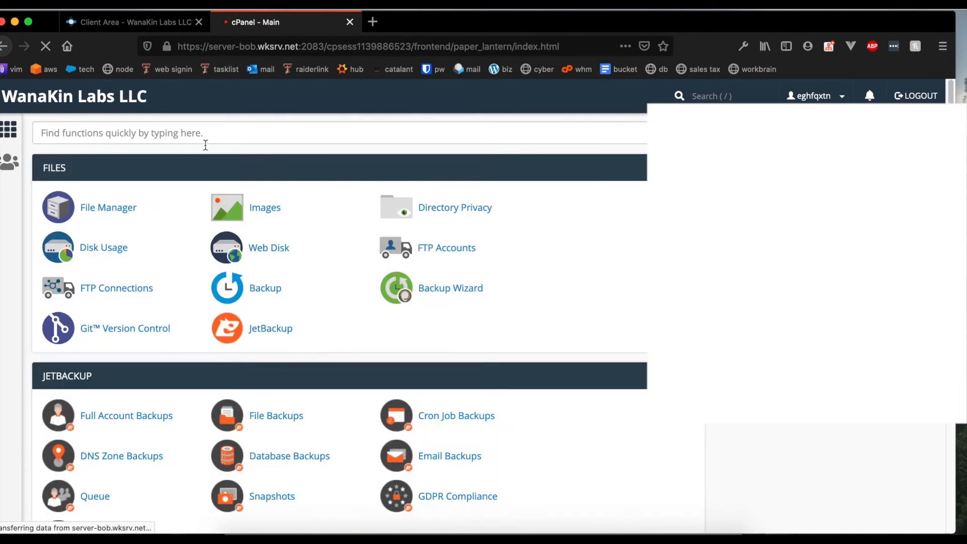
Open Subdomains via search and delete the forum.nerdofcode.com subdomain.
text(sub)
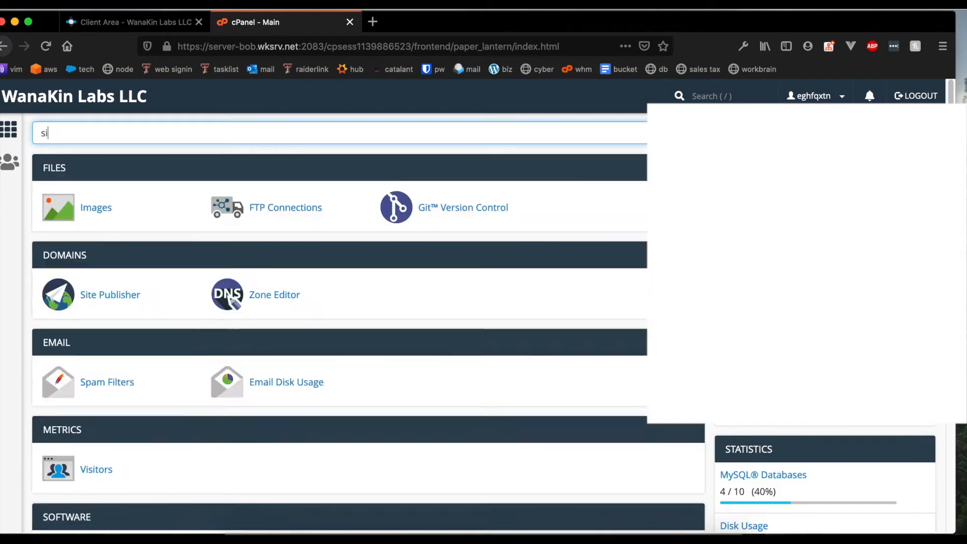
text(domain)
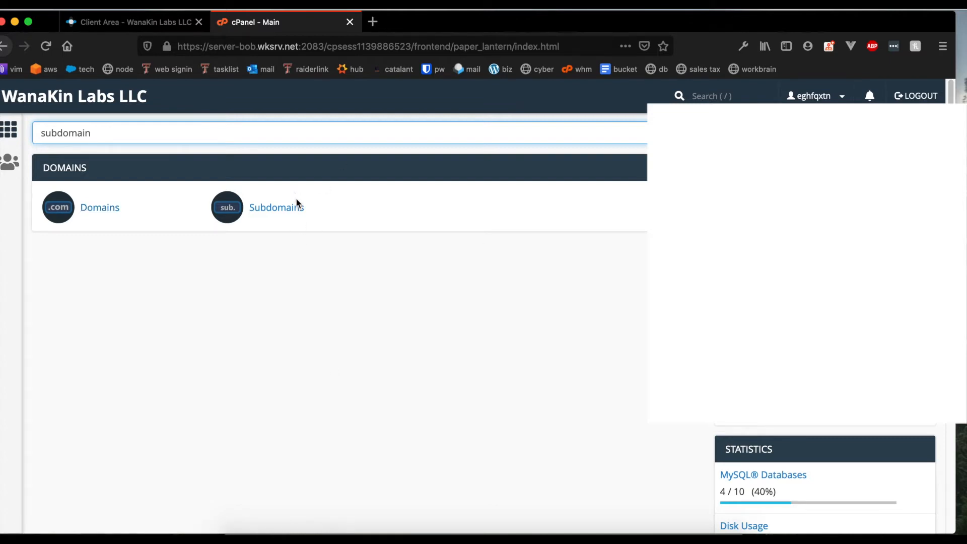
click(303, 217)
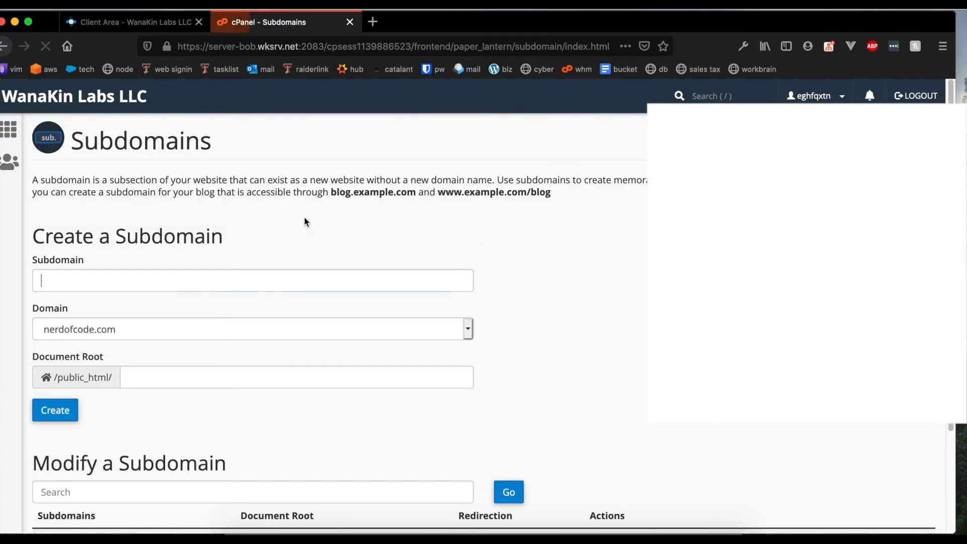
scroll(265, 297, down, 3)
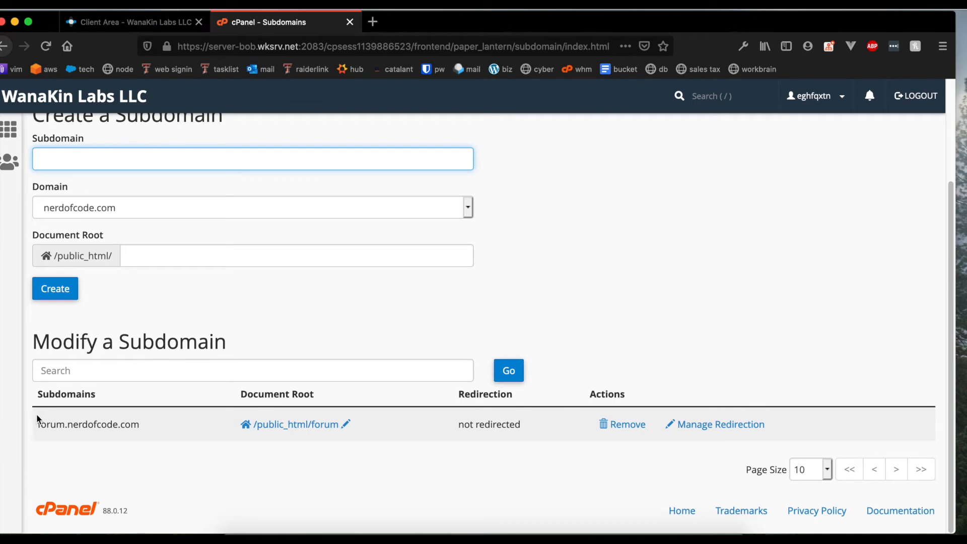
drag(39, 426, 152, 439)
click(140, 440)
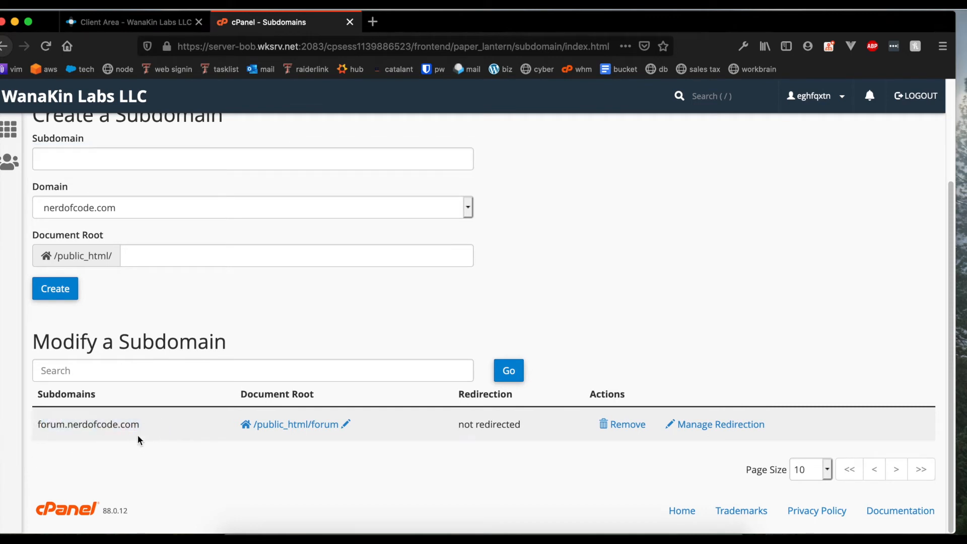
click(644, 425)
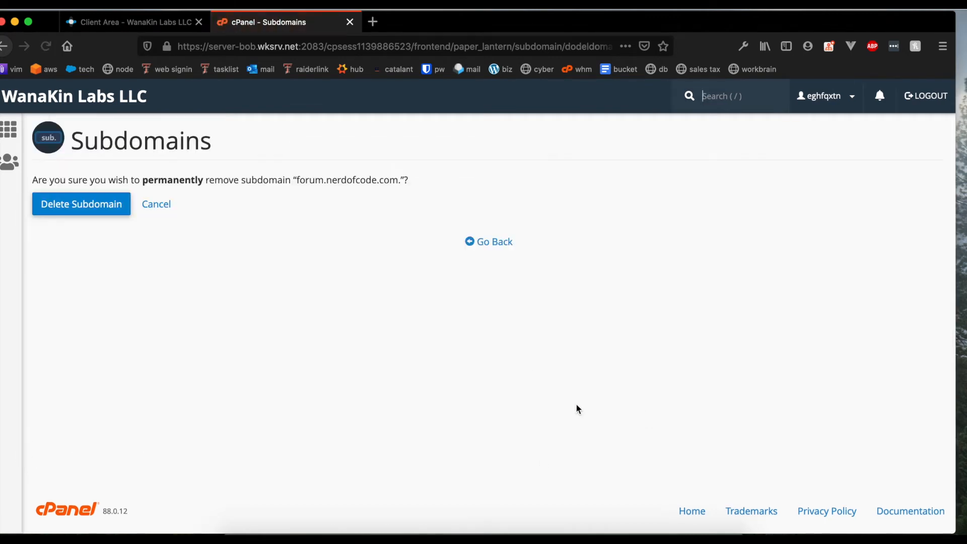
click(113, 204)
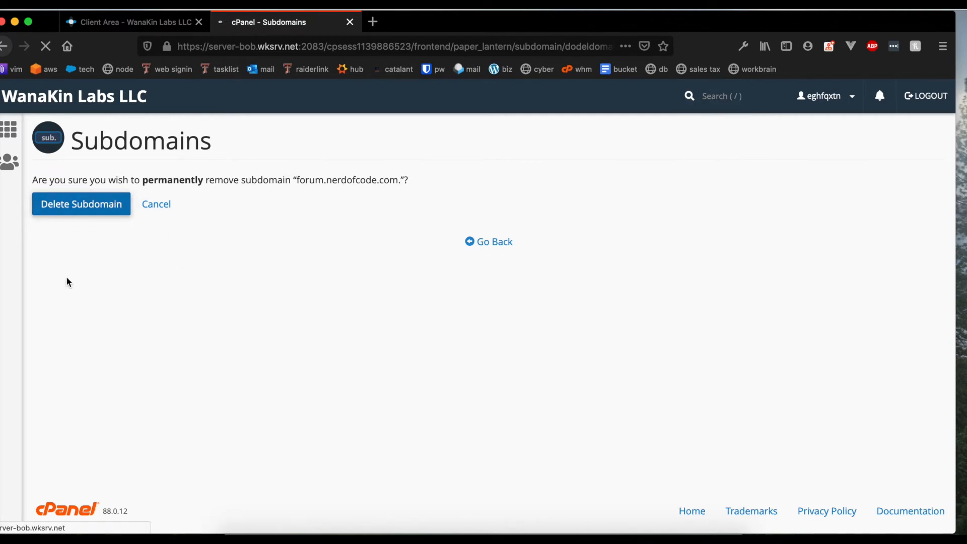
Back on Subdomains, enter forum as the new subdomain name.
click(506, 234)
text(forum)
key(Tab)
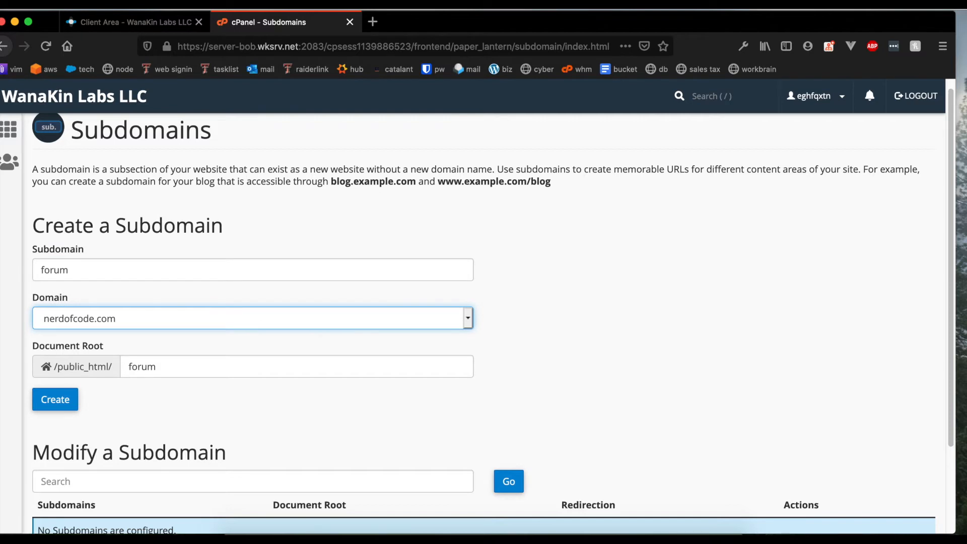
Create forum.nerdofcode.com with document root forum and return to the Subdomains page.
scroll(248, 252, down, 3)
click(243, 255)
double_click(243, 255)
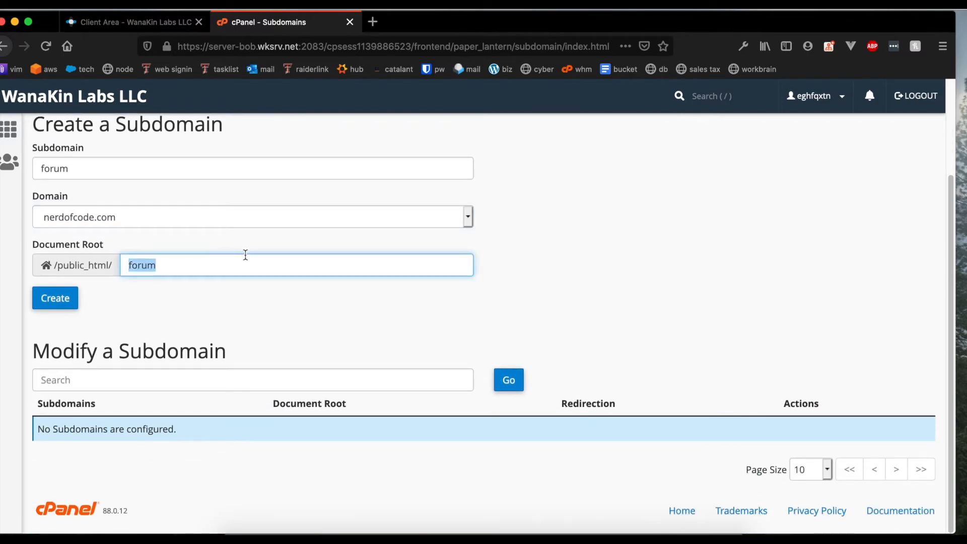
click(69, 300)
click(81, 290)
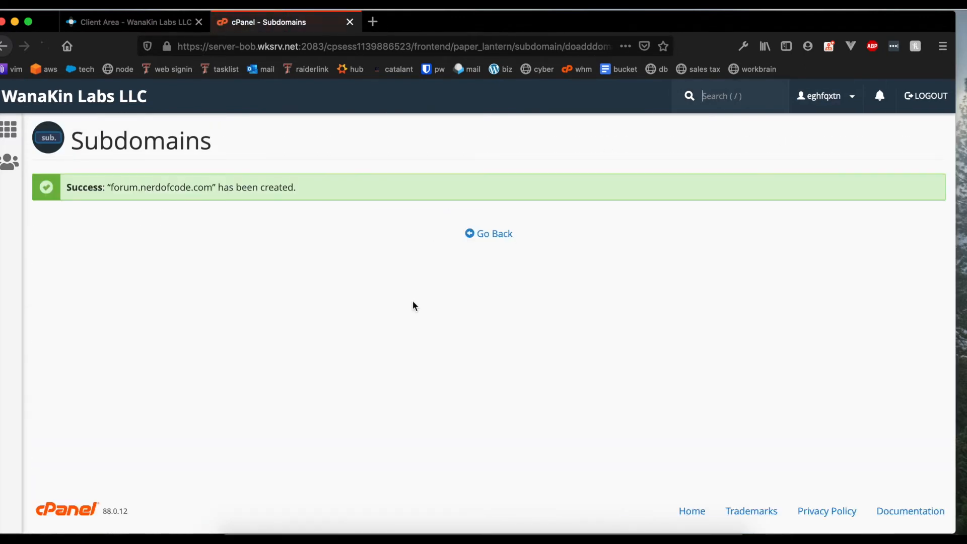
click(492, 234)
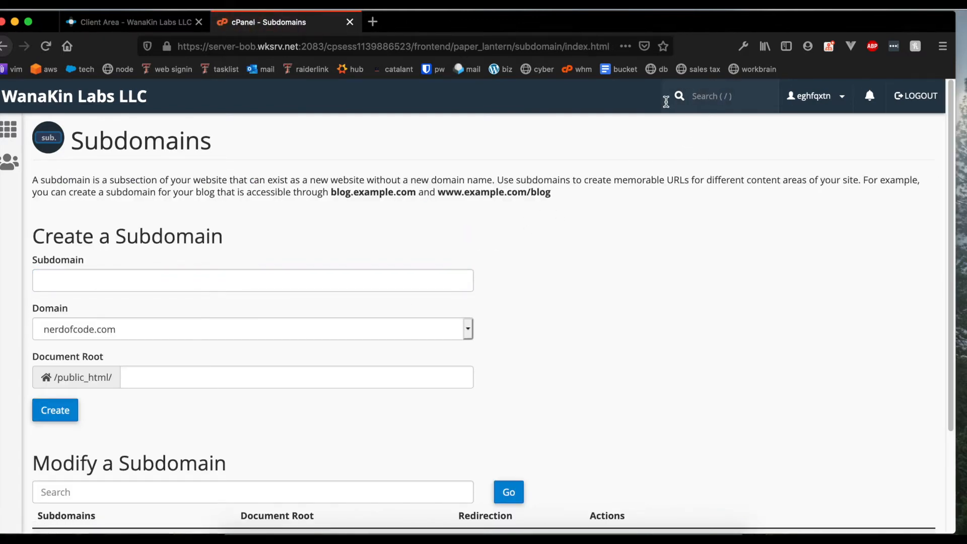
Search cPanel for 'softac' to open Softaculous and browse its 4 installations and Top Scripts.
text(softac)
key(Return)
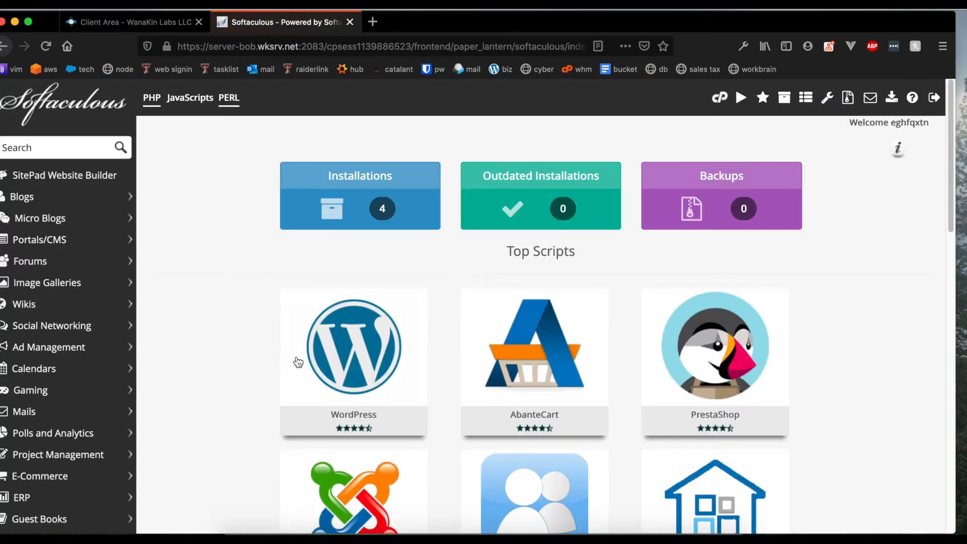
mouse_move(365, 336)
scroll(334, 343, down, 5)
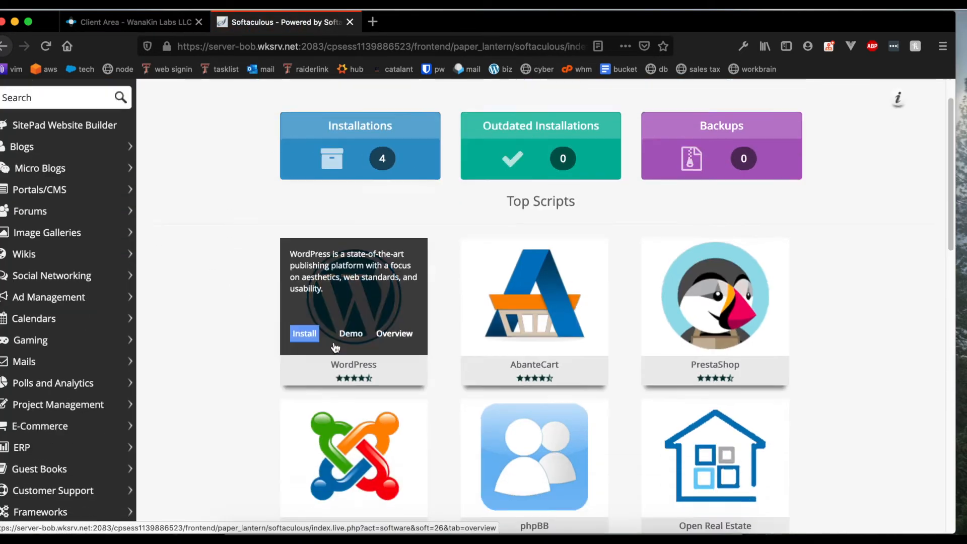
scroll(130, 284, up, 5)
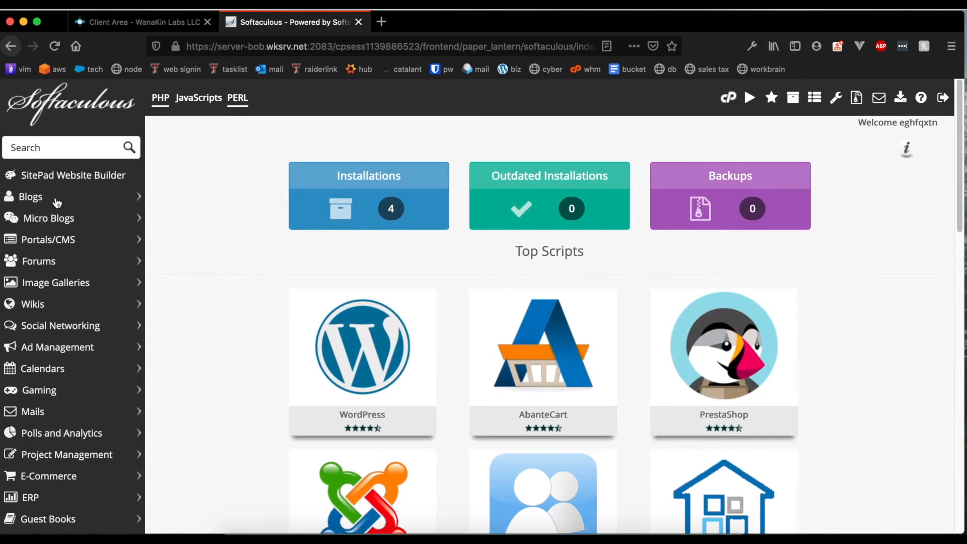
Open phpBB from the Forums category and start its Install Now form.
click(64, 263)
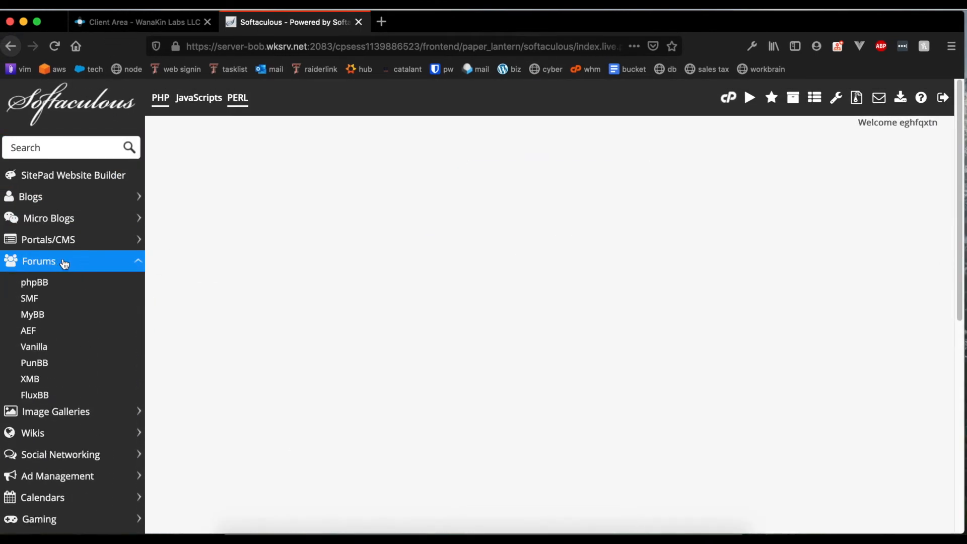
click(48, 288)
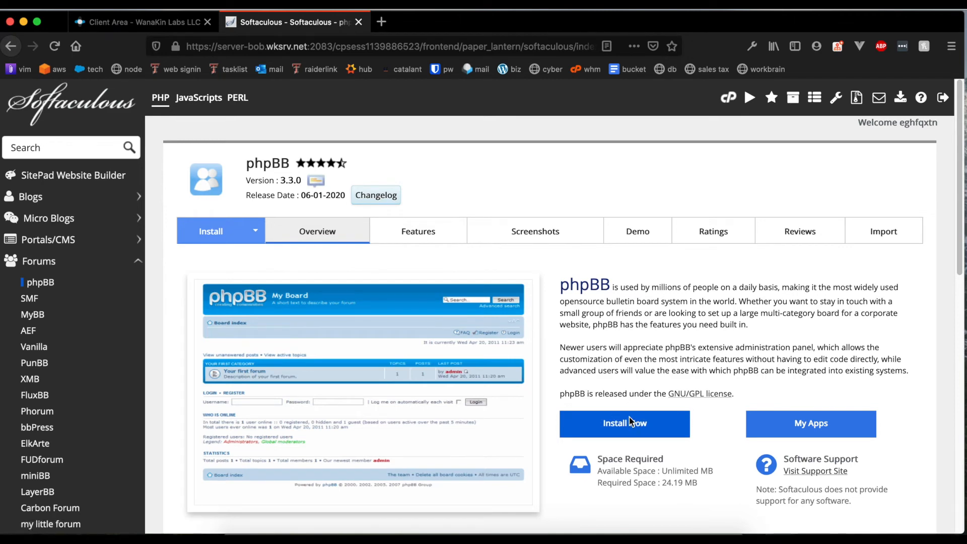
click(635, 423)
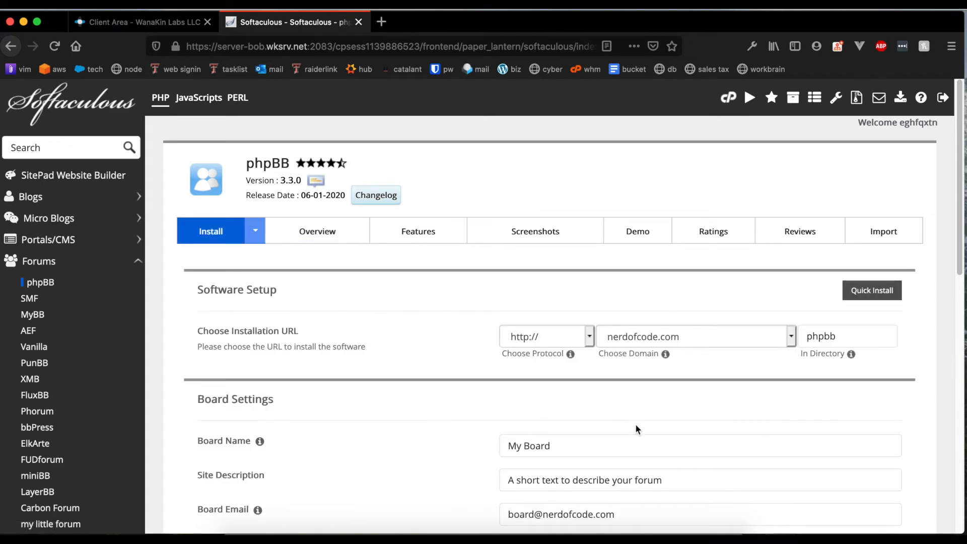
click(531, 336)
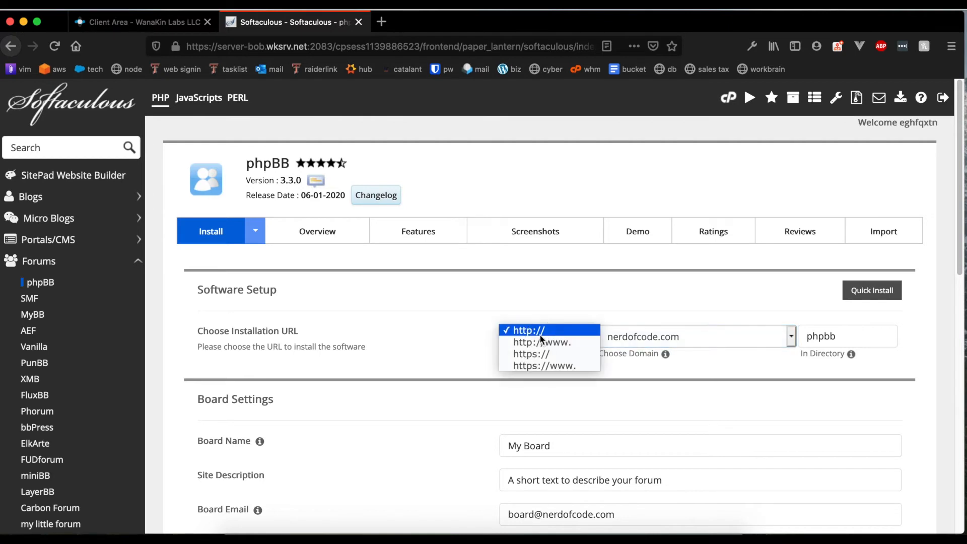
click(546, 354)
click(715, 337)
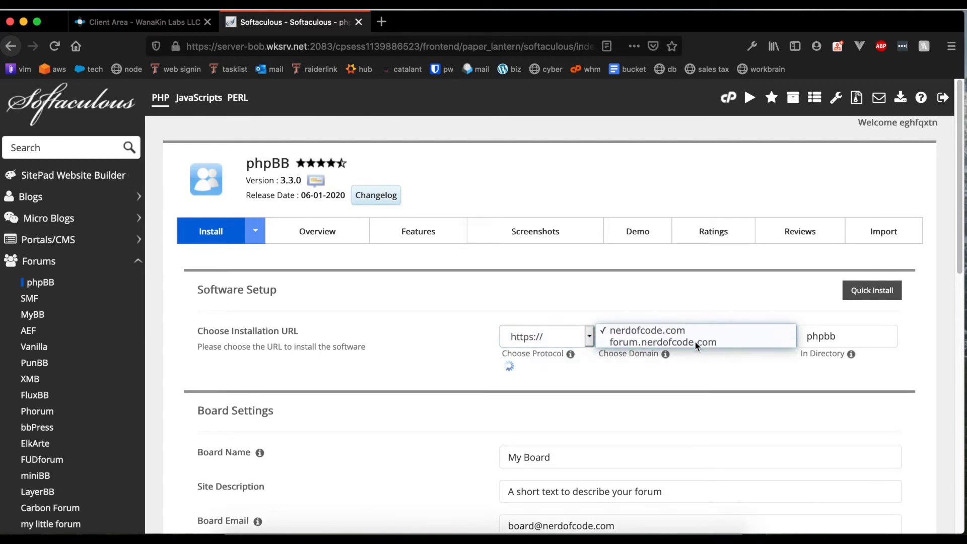
click(630, 340)
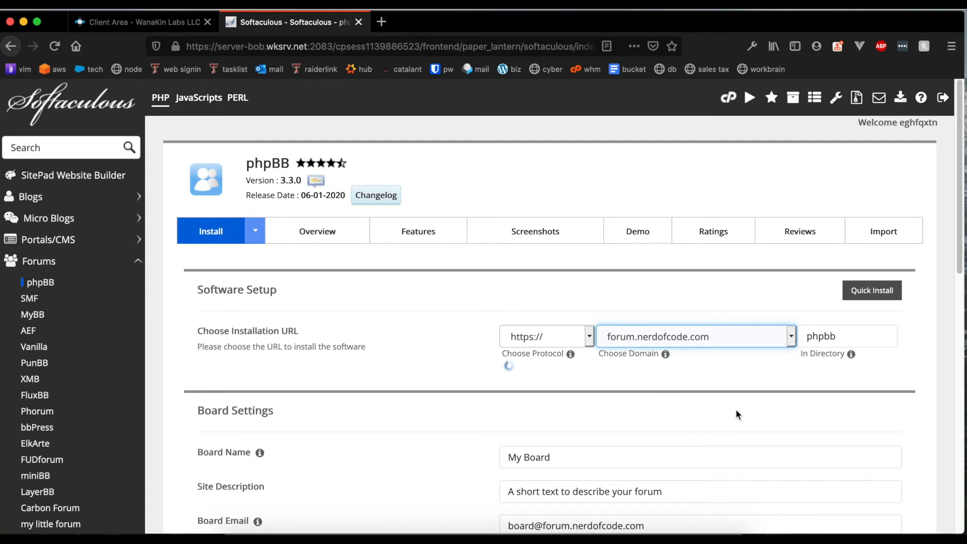
click(683, 336)
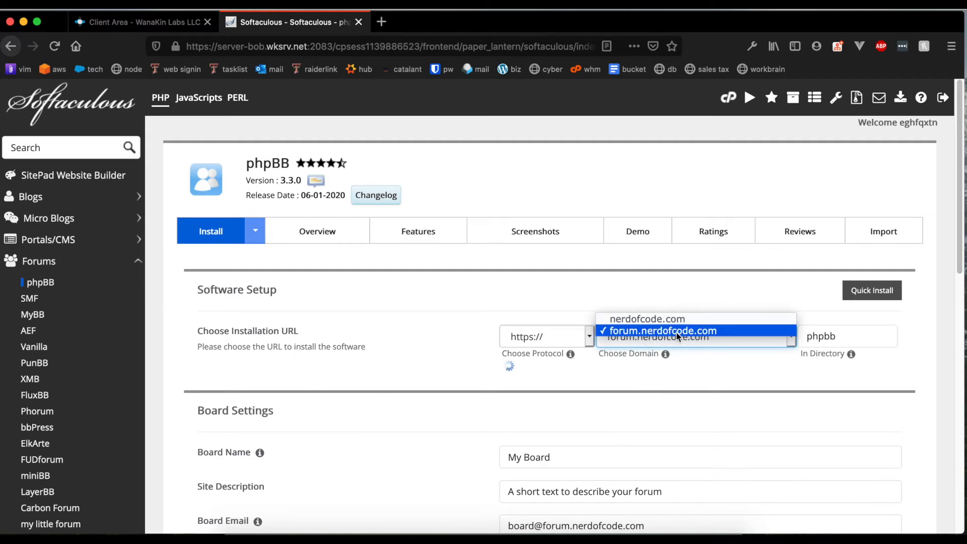
click(642, 332)
double_click(865, 336)
mouse_move(852, 357)
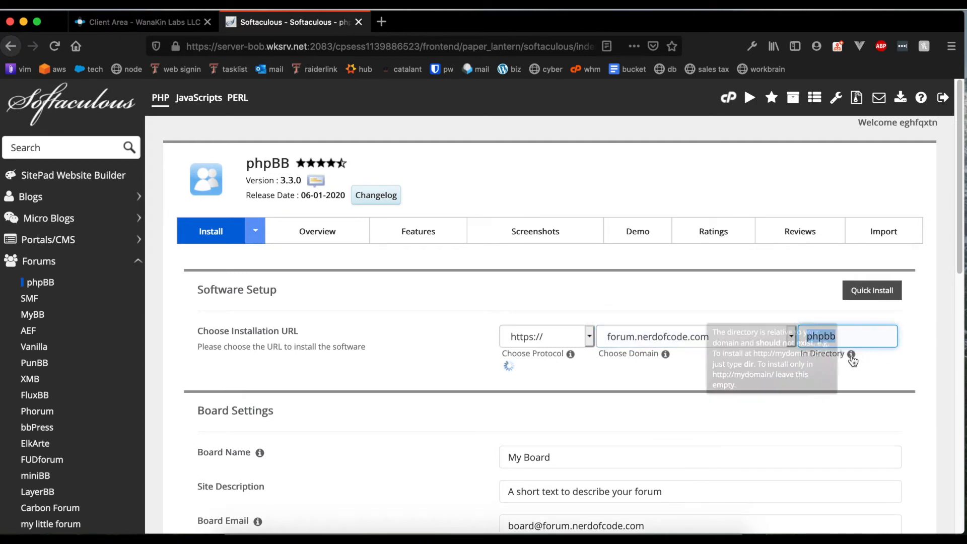
Change the install directory from phpbb to forum.
click(856, 337)
double_click(856, 337)
text(forum)
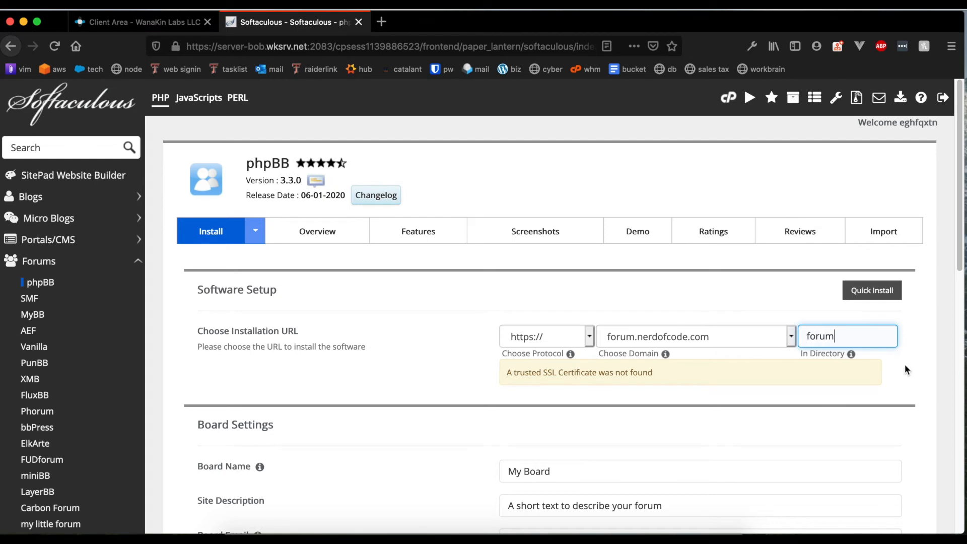
click(754, 382)
scroll(529, 374, down, 5)
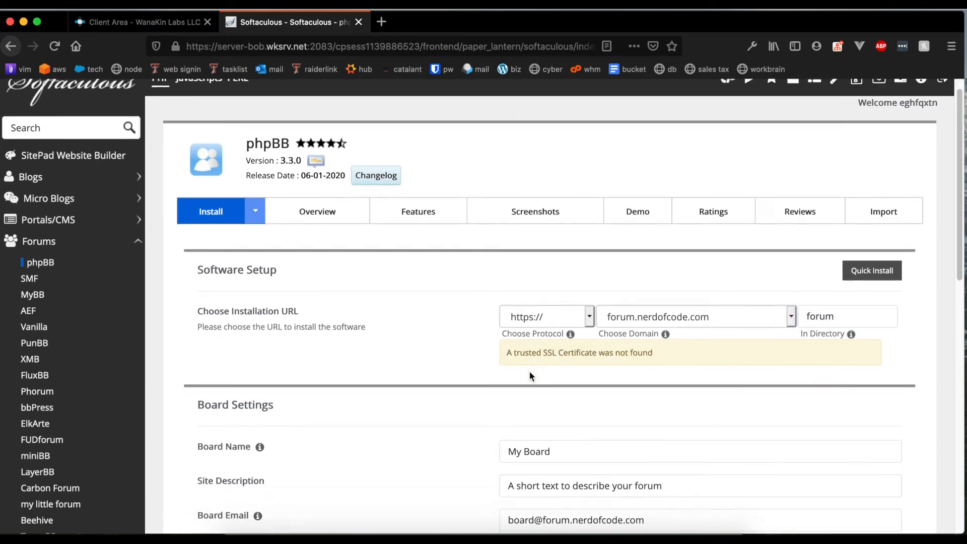
Review the missing SSL certificate notice and the board name field.
triple_click(548, 241)
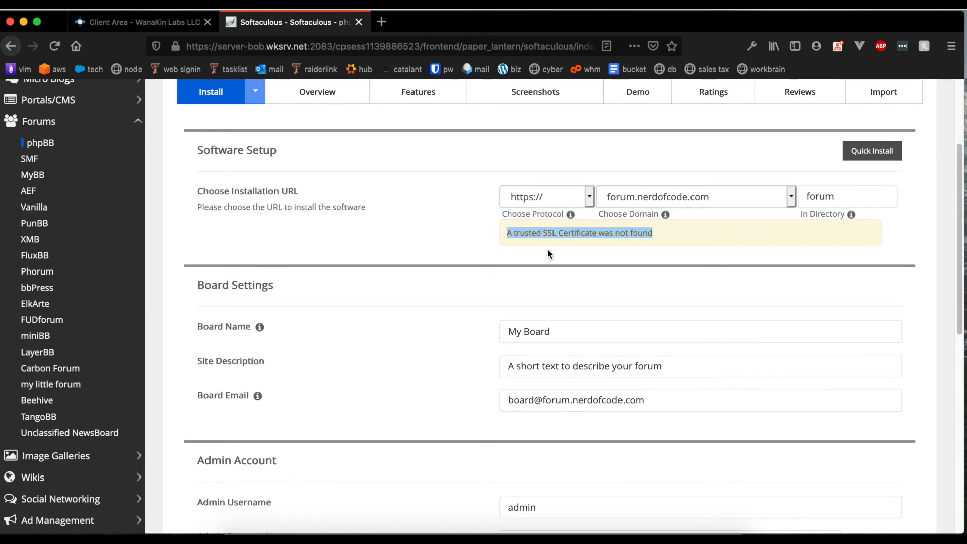
scroll(460, 262, down, 7)
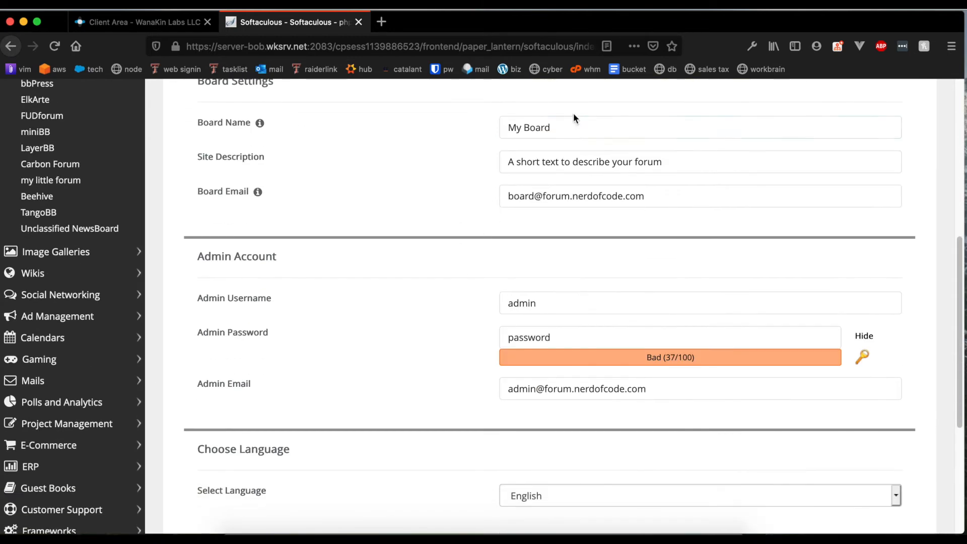
click(560, 137)
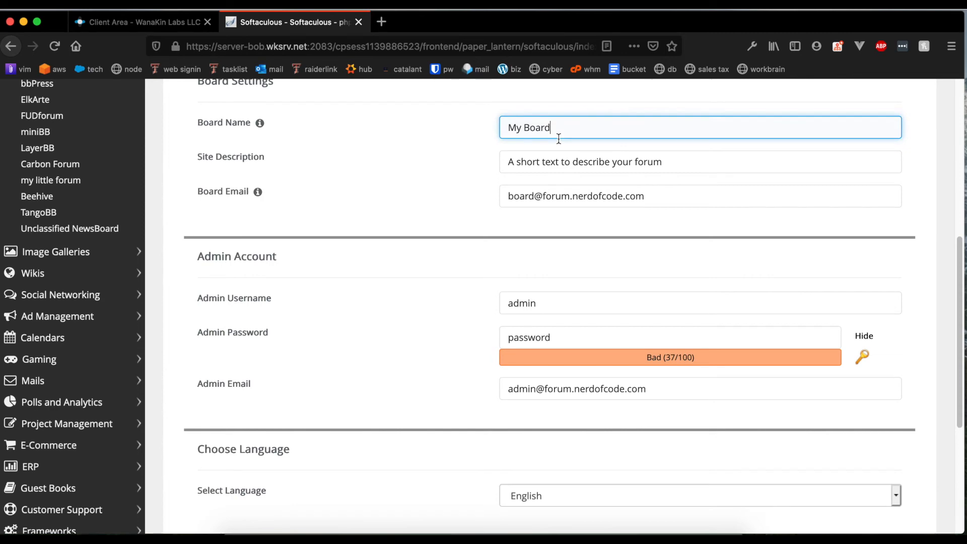
scroll(649, 262, up, 7)
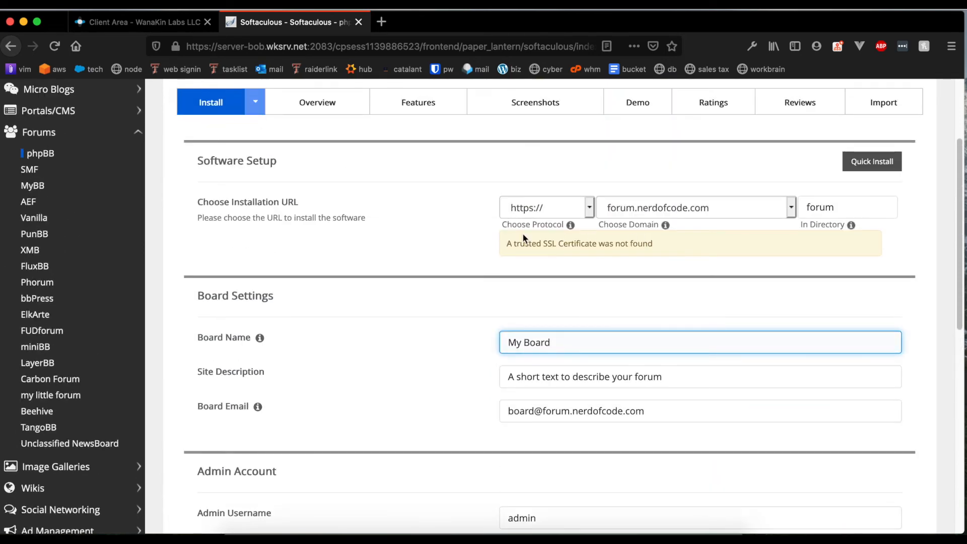
scroll(520, 236, down, 7)
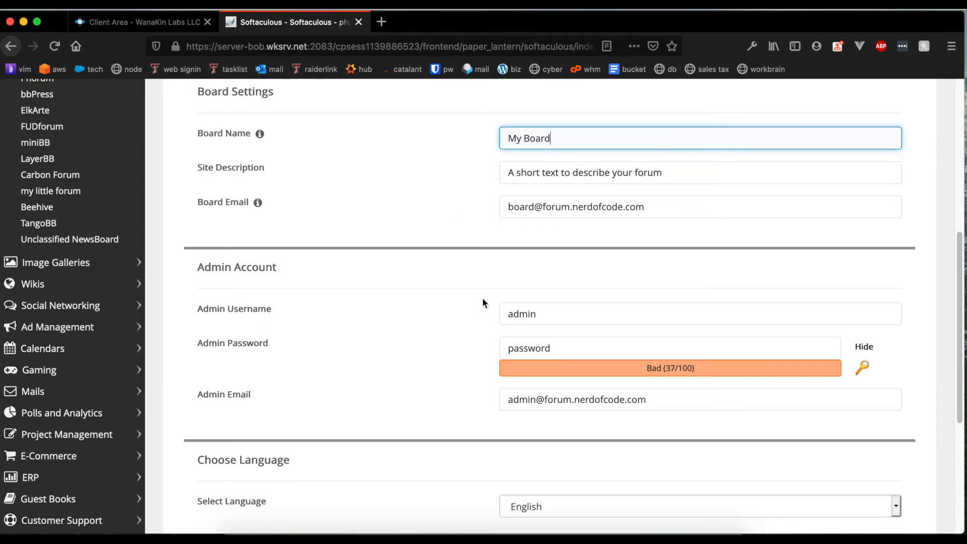
scroll(482, 297, down, 2)
Generate an admin password, then overwrite it with a short custom admin password.
double_click(583, 260)
double_click(572, 285)
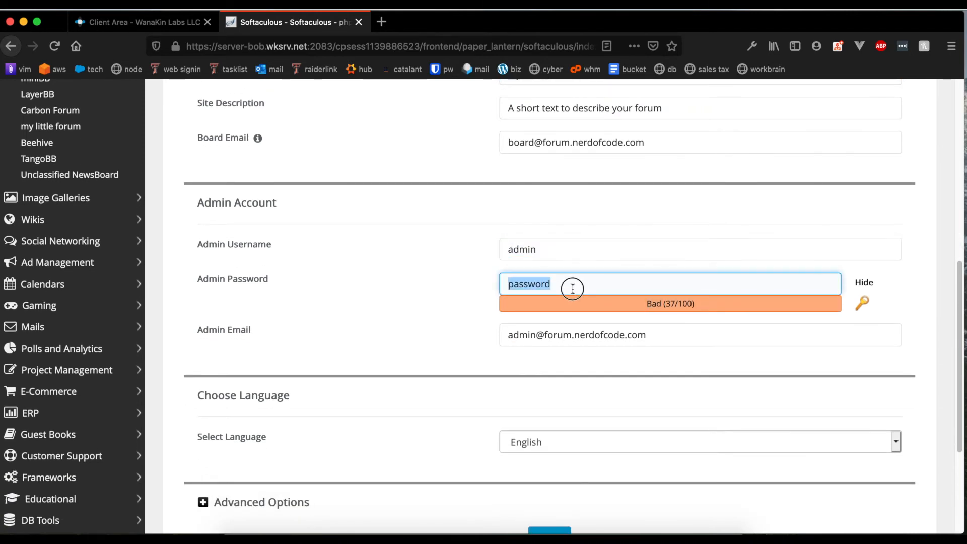
click(861, 308)
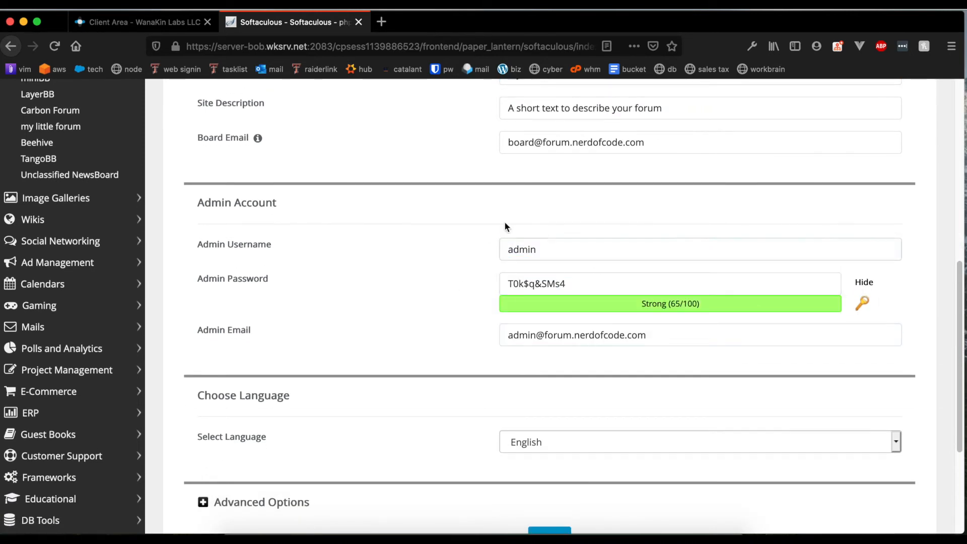
click(576, 283)
click(791, 315)
double_click(648, 275)
key(super+a)
text(admin)
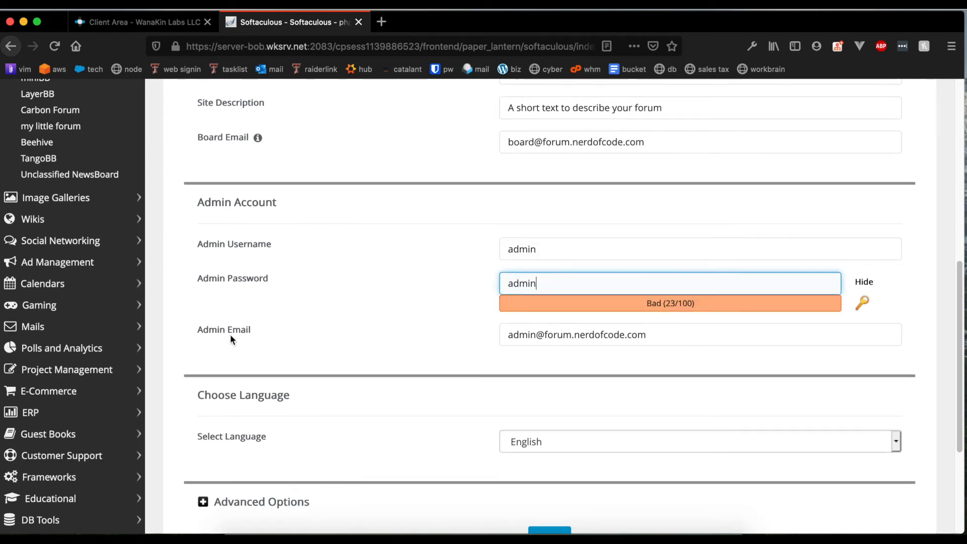
scroll(231, 334, down, 3)
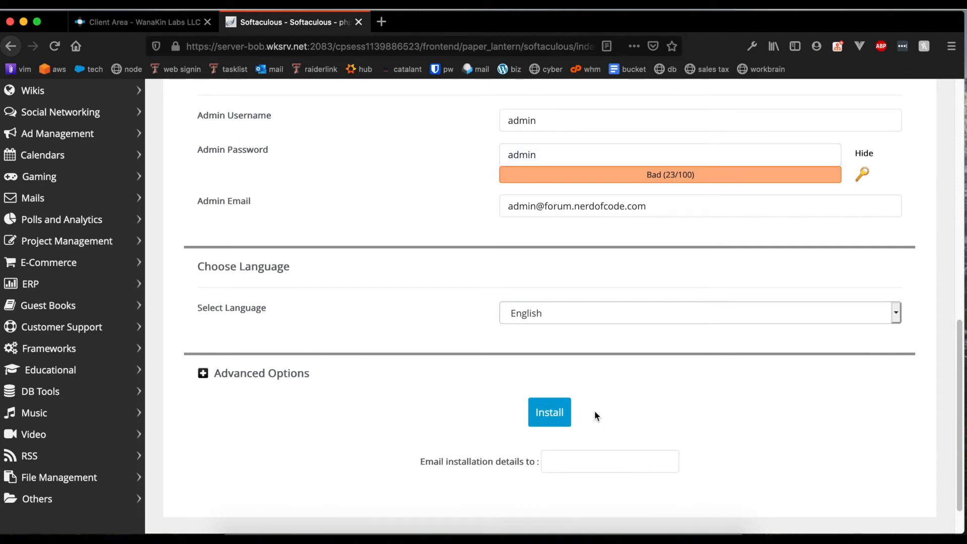
Submit the phpBB install form and read the password-length error.
click(534, 415)
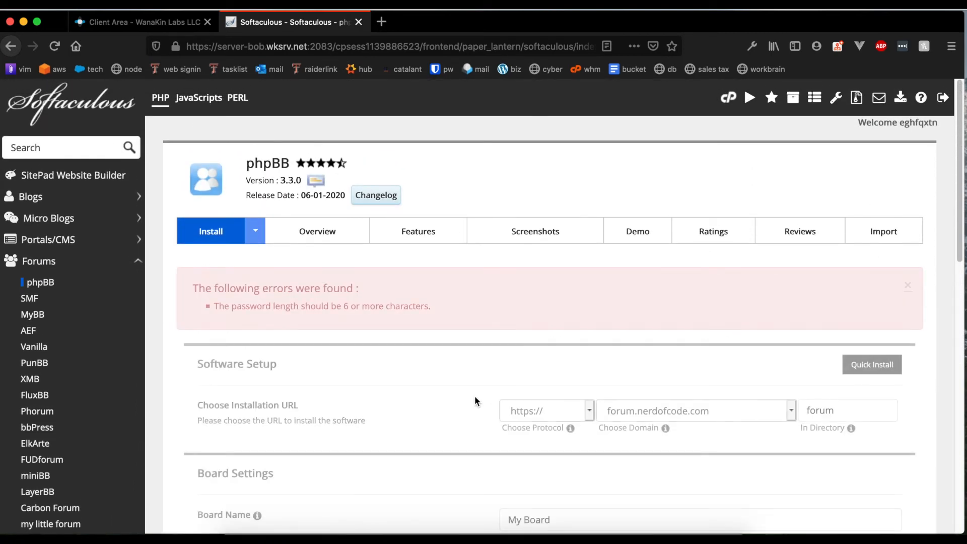
scroll(474, 402, down, 10)
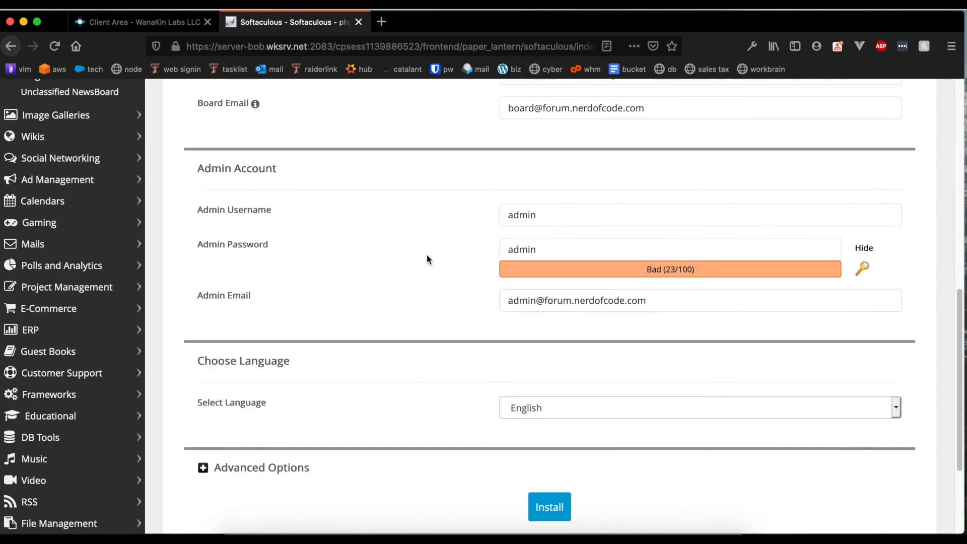
scroll(554, 282, up, 5)
Extend the admin password to six characters and submit the installation again.
click(596, 430)
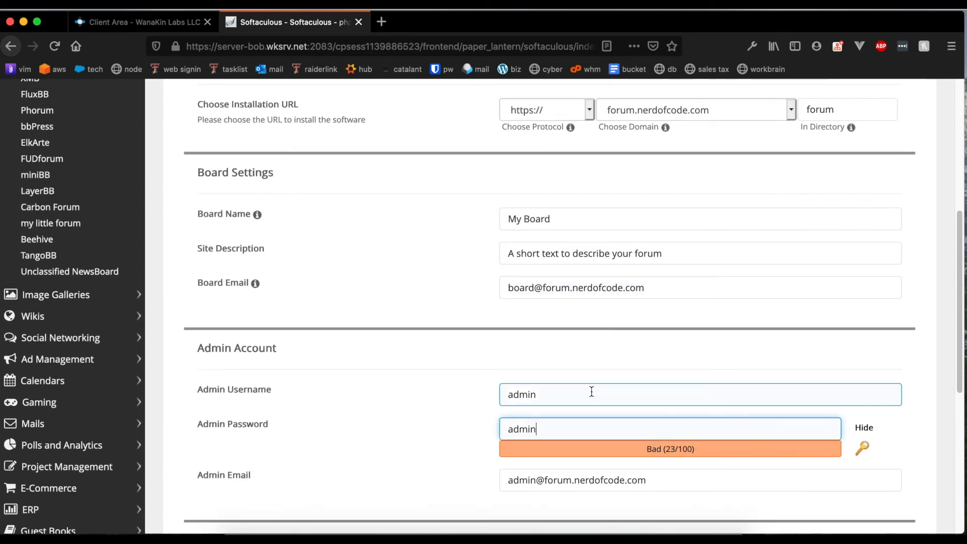
text(adminn)
key(BackSpace)
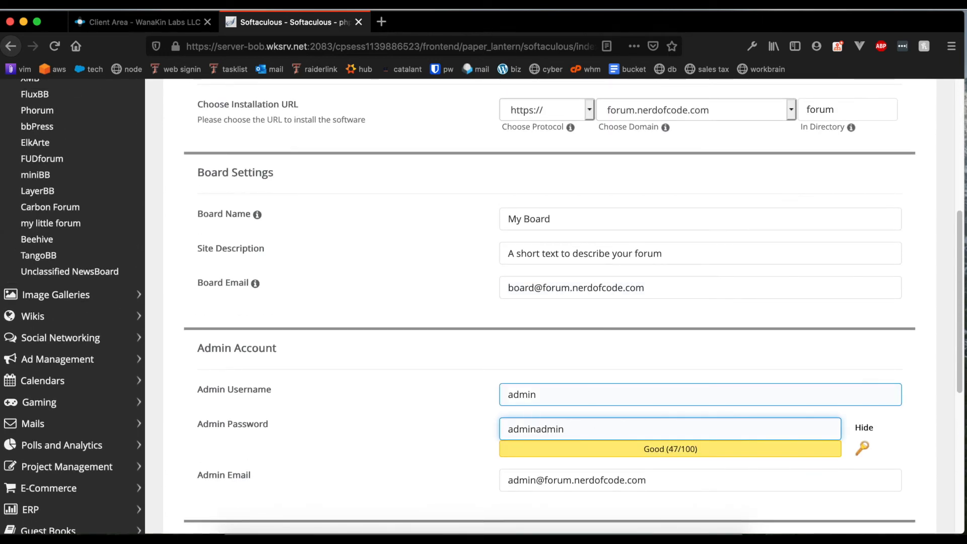
scroll(646, 386, down, 5)
click(554, 403)
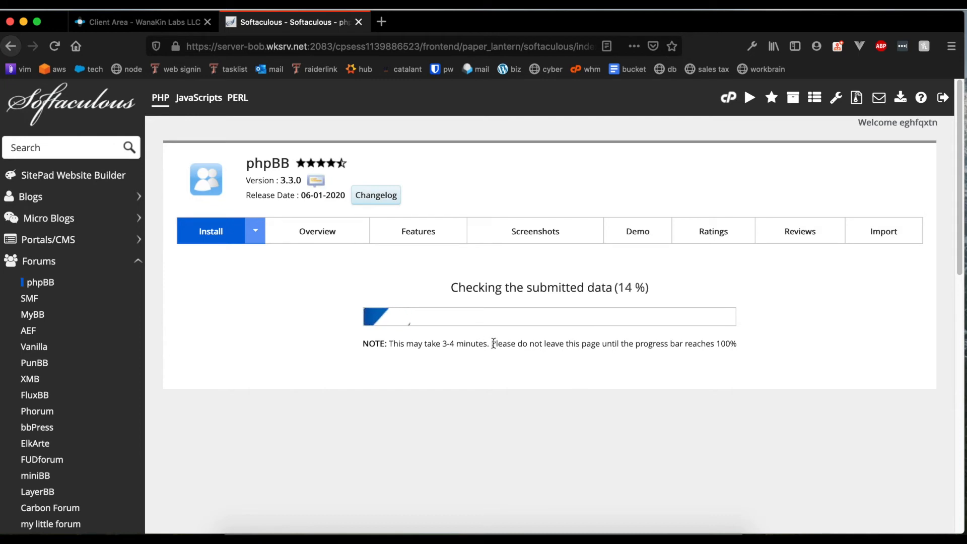
Wait for the phpBB install to progress, collapsing the Forums software category meanwhile.
scroll(267, 247, down, 10)
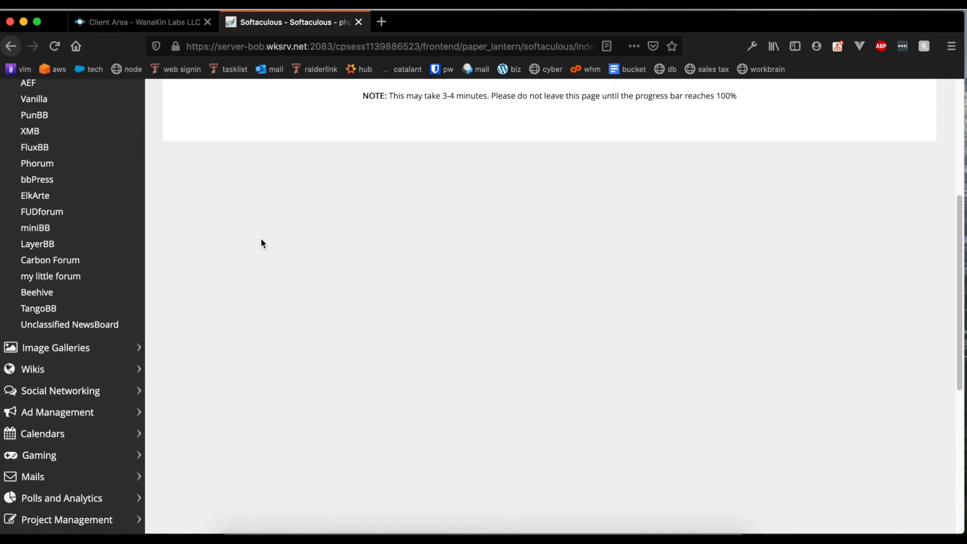
scroll(272, 240, down, 2)
scroll(278, 242, up, 15)
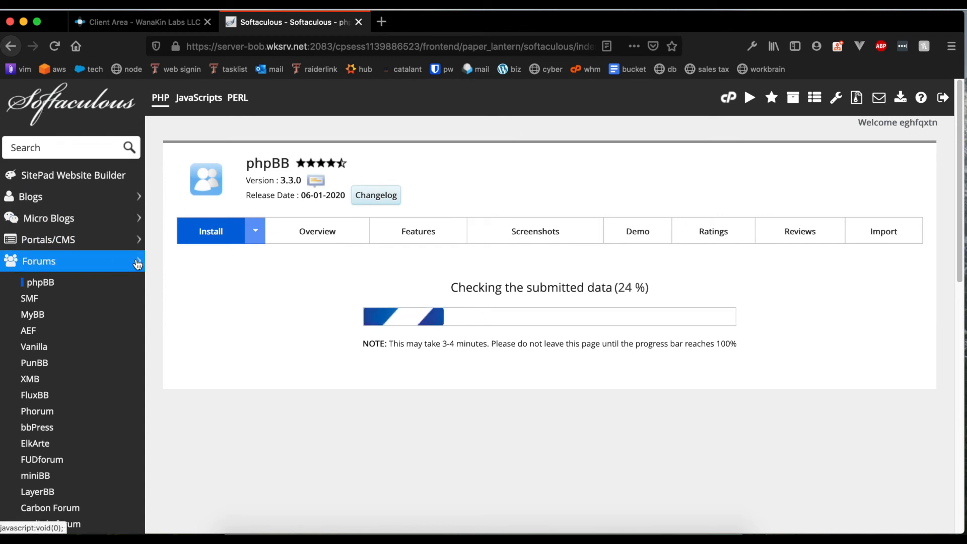
click(65, 261)
scroll(97, 369, down, 5)
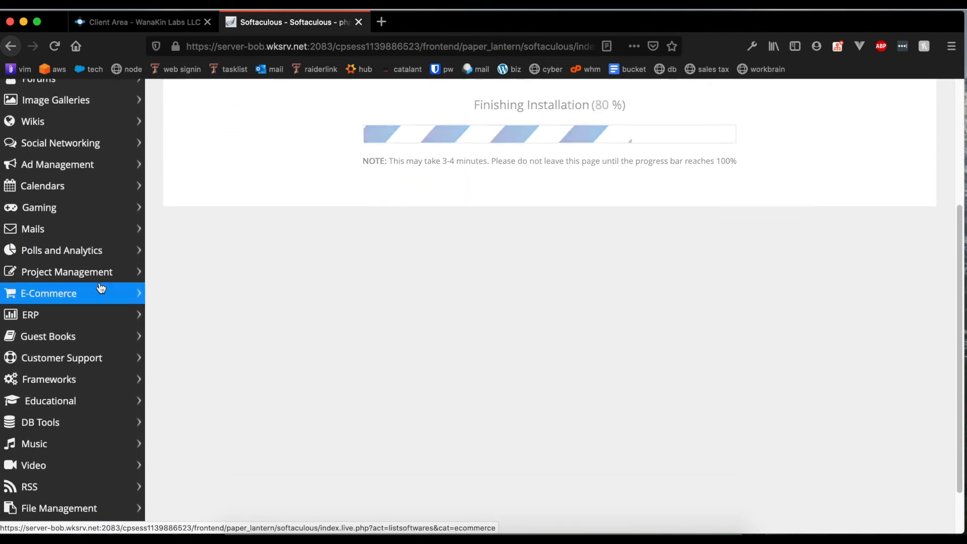
scroll(88, 124, up, 4)
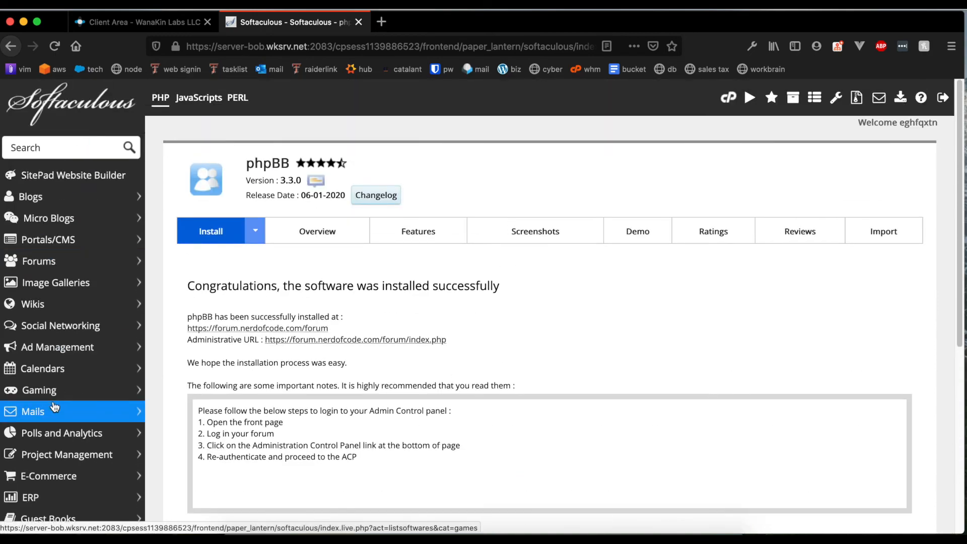
scroll(54, 402, down, 3)
scroll(54, 402, down, 3)
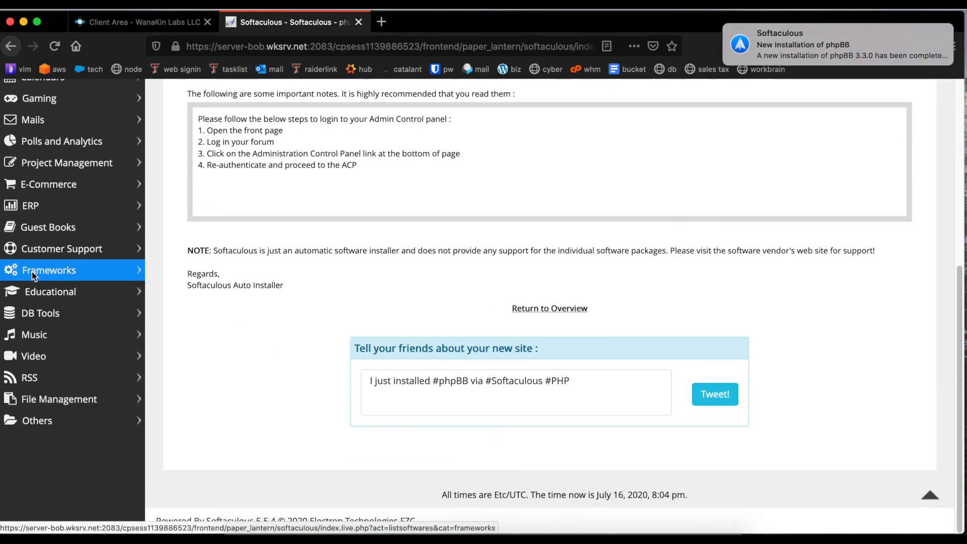
scroll(34, 288, up, 5)
scroll(20, 322, down, 4)
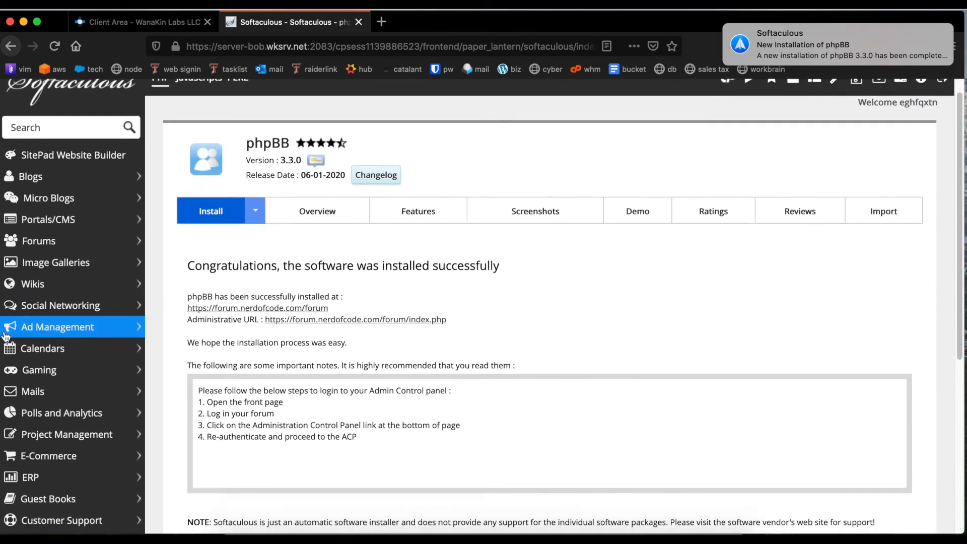
scroll(9, 344, down, 2)
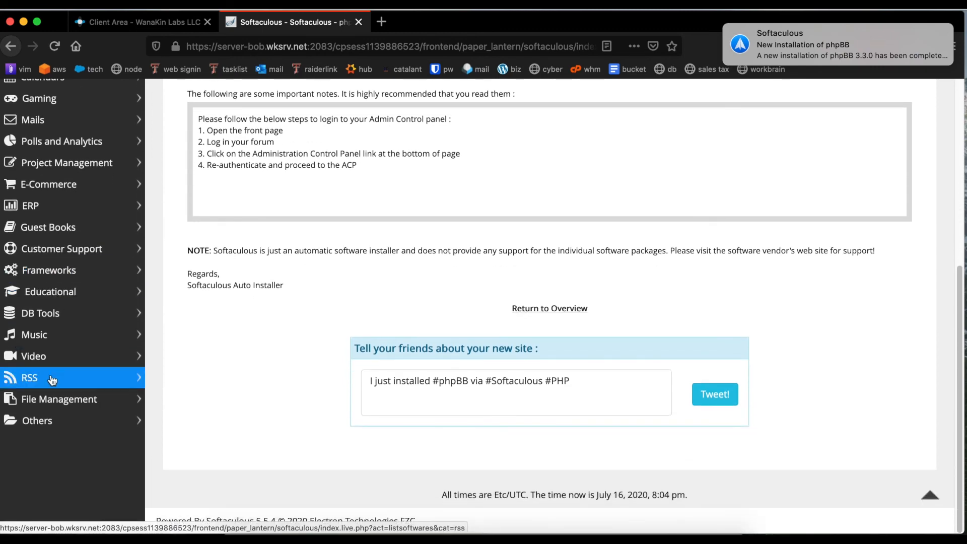
scroll(114, 312, up, 6)
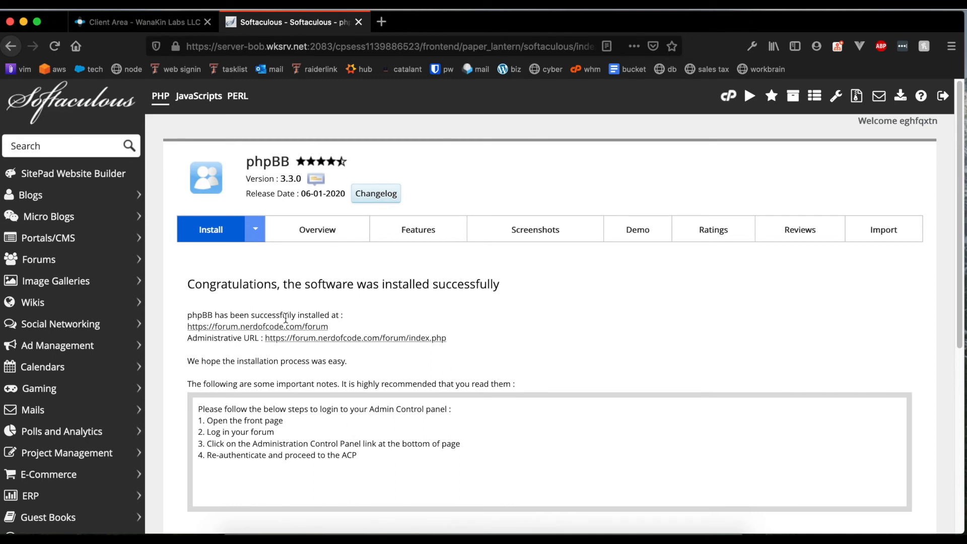
double_click(252, 317)
triple_click(252, 317)
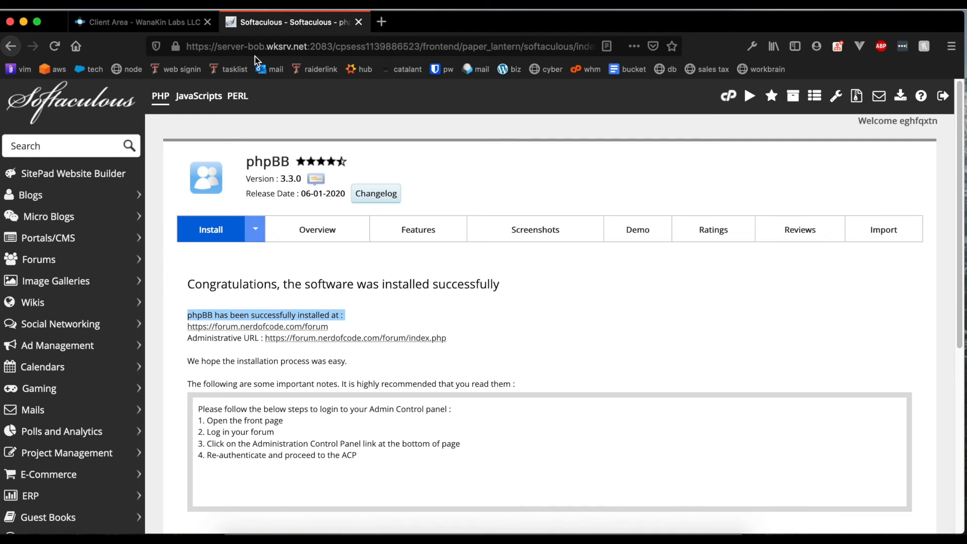
click(279, 328)
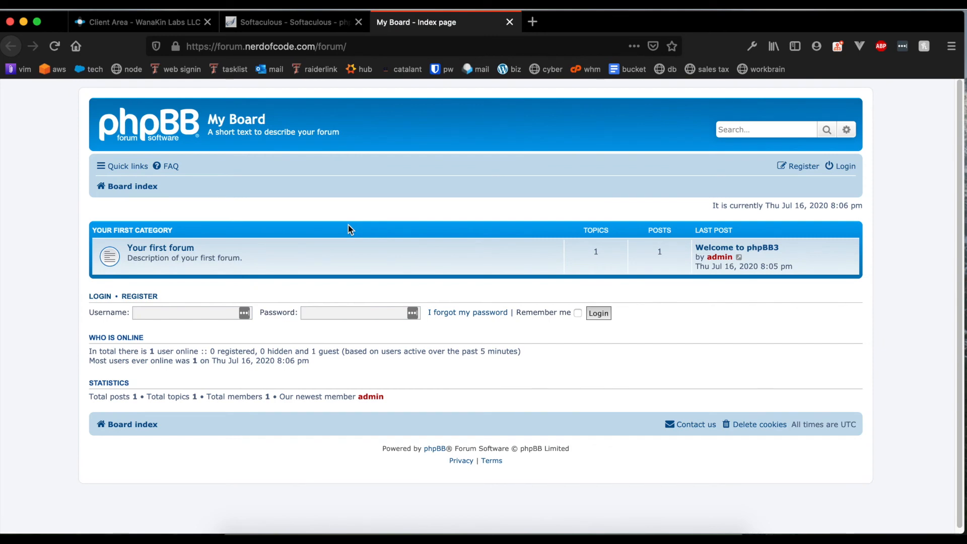
Look over the My Board forum index and reload it via Board index.
drag(700, 265, 804, 279)
click(805, 280)
scroll(633, 347, down, 1)
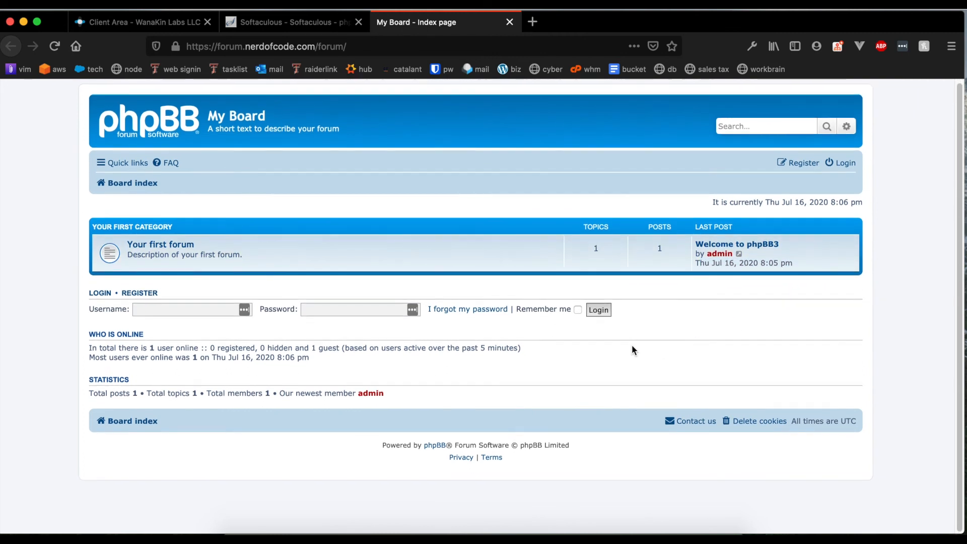
scroll(627, 337, up, 1)
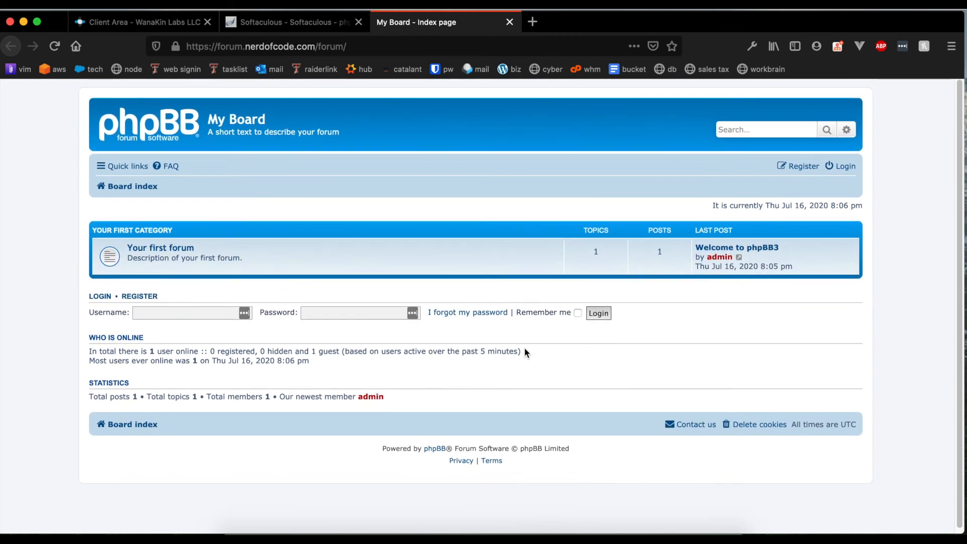
click(132, 186)
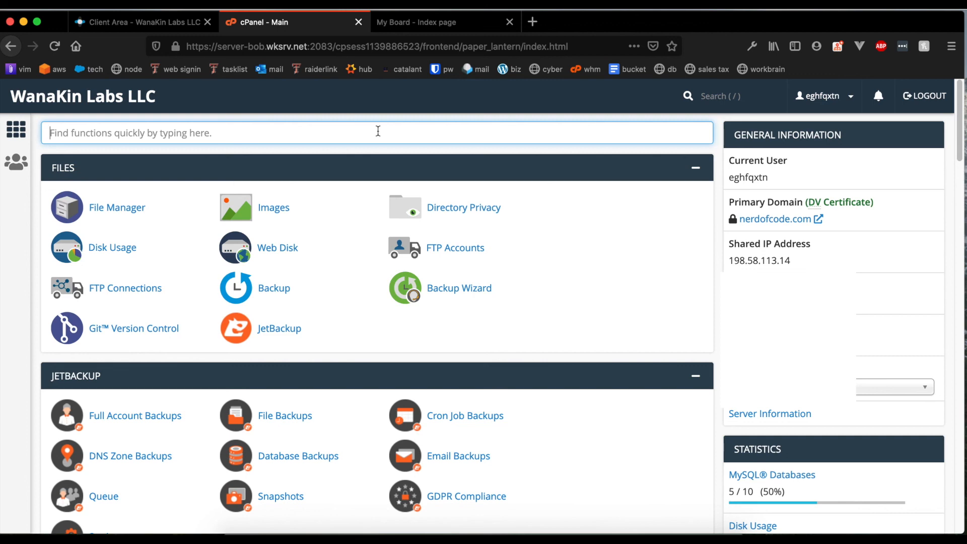
Search 'ssl', open SSL/TLS Status, and check forum.nerdofcode.com's AutoSSL-validated row.
text(ssl)
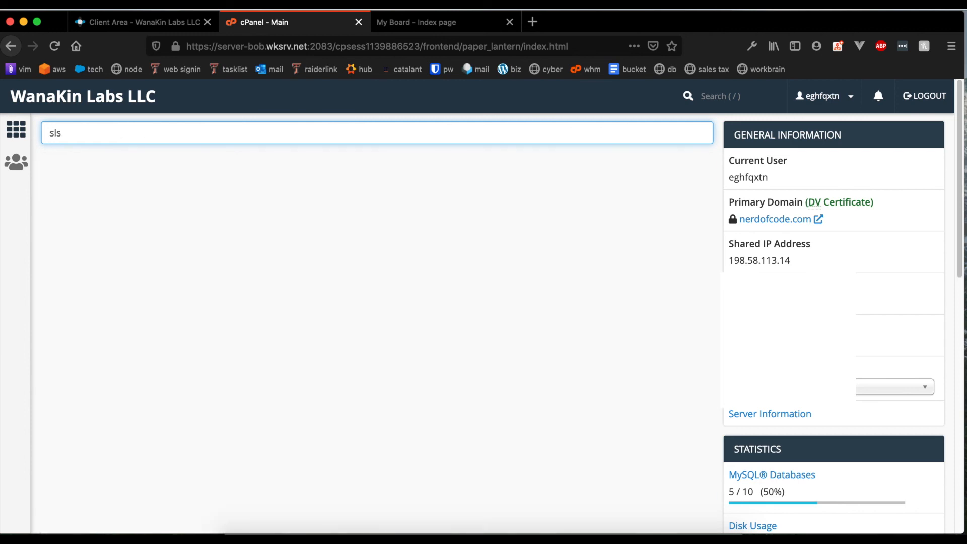
click(296, 218)
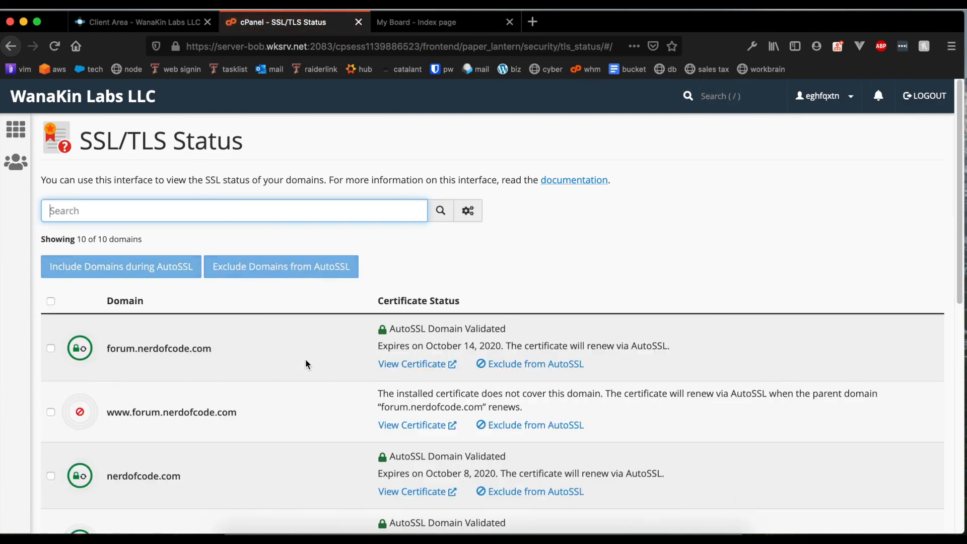
scroll(292, 375, down, 10)
scroll(288, 372, up, 9)
click(102, 298)
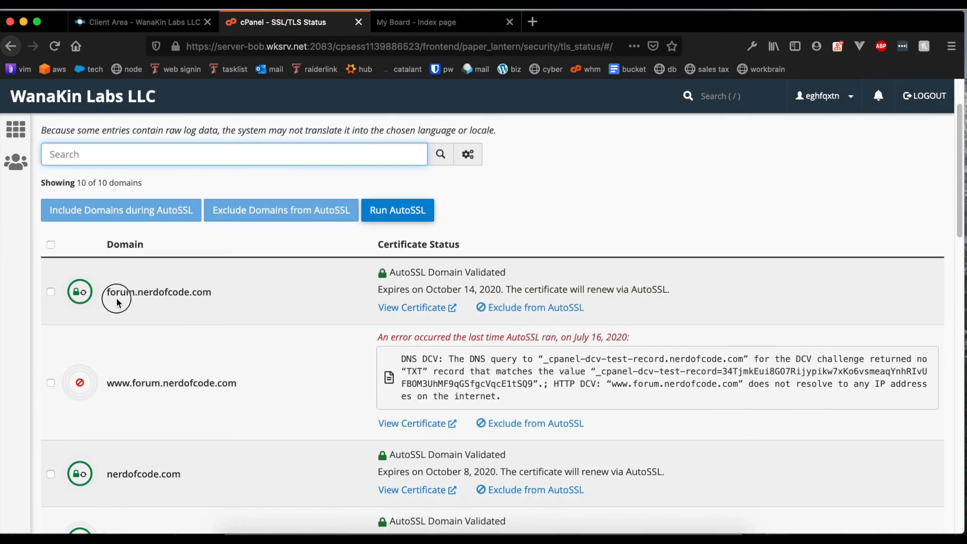
triple_click(175, 295)
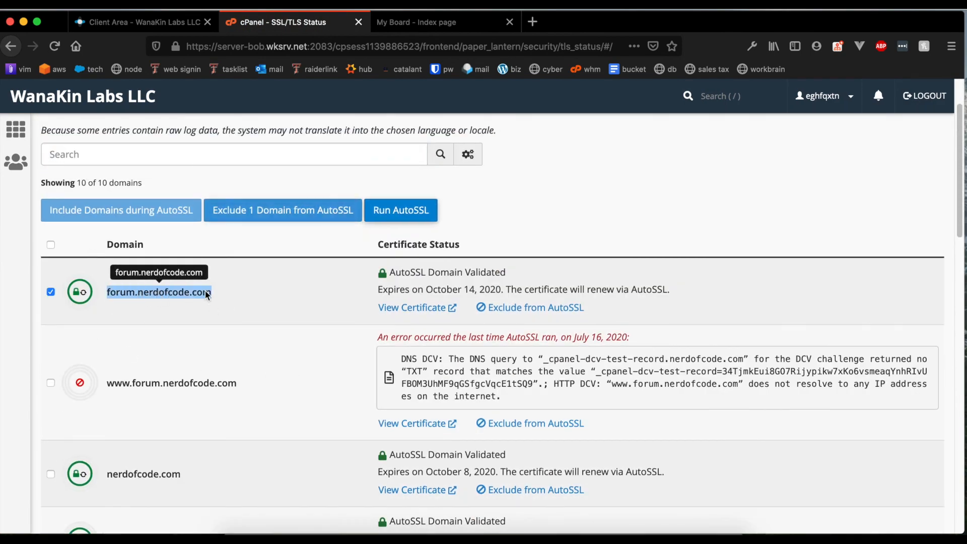